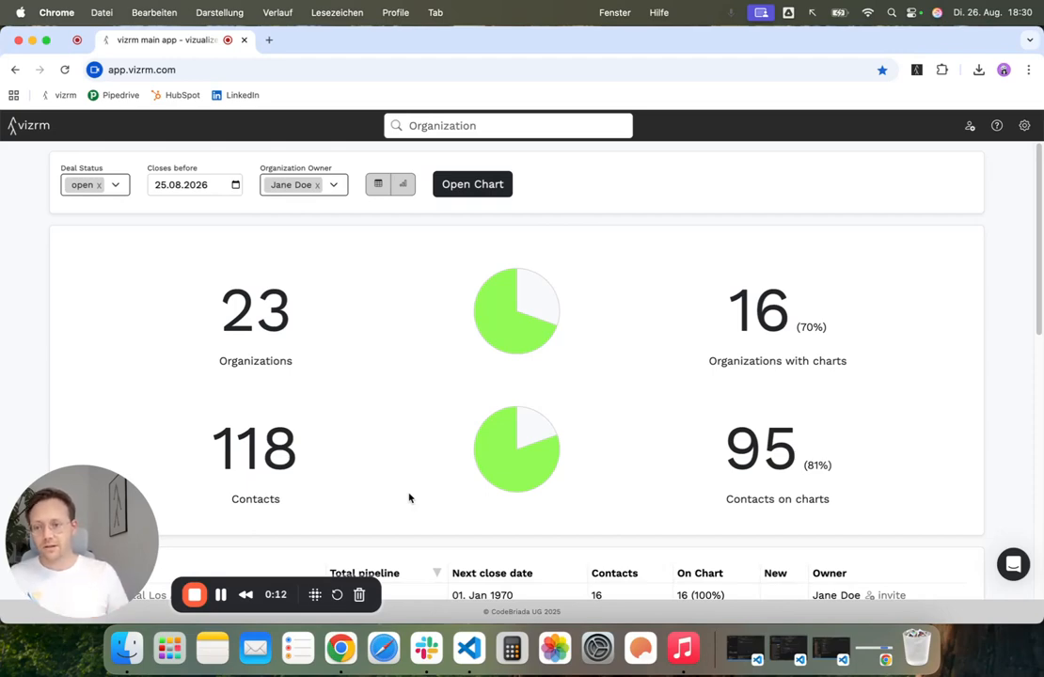
Step: Check the recently viewed organizations list, then scroll through the dashboard's deals table
drag(107, 63, 191, 84)
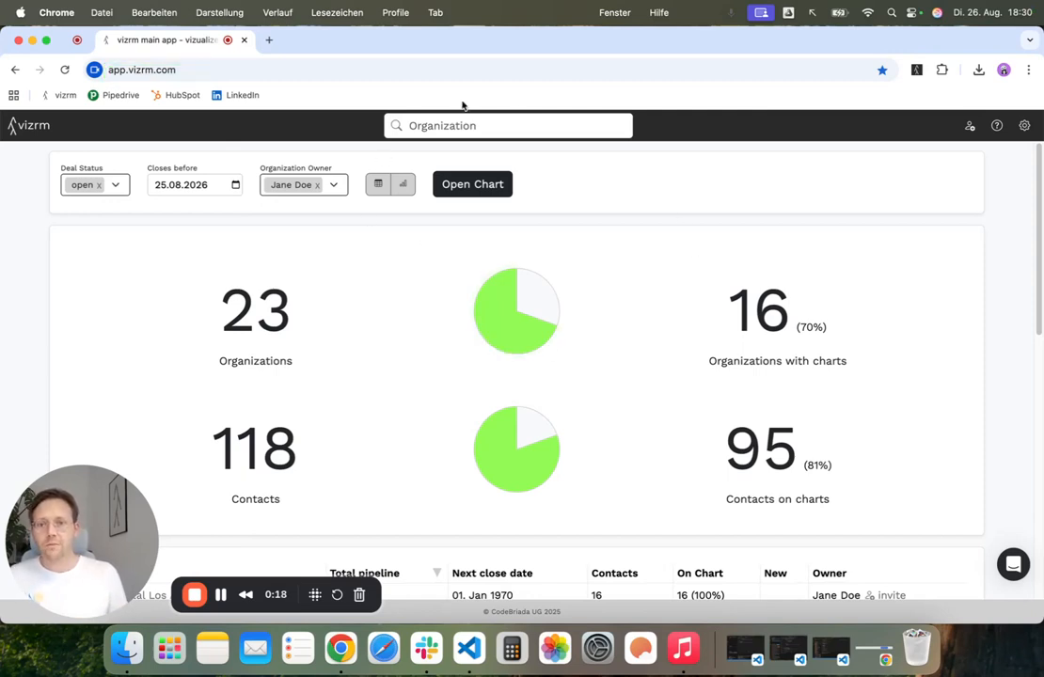
click(428, 121)
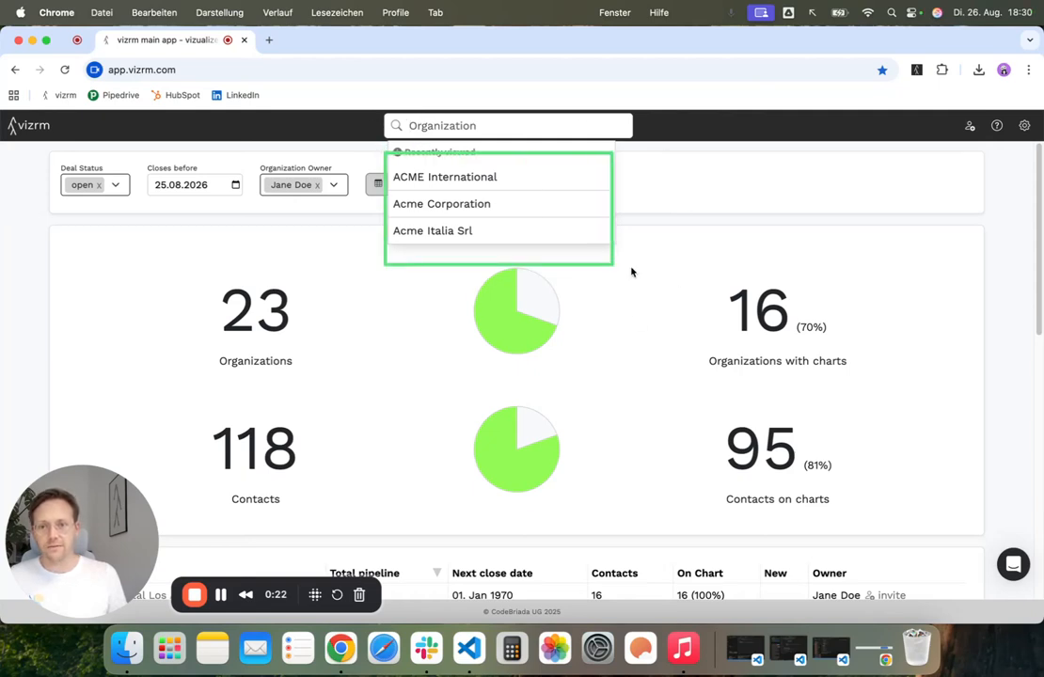
click(696, 191)
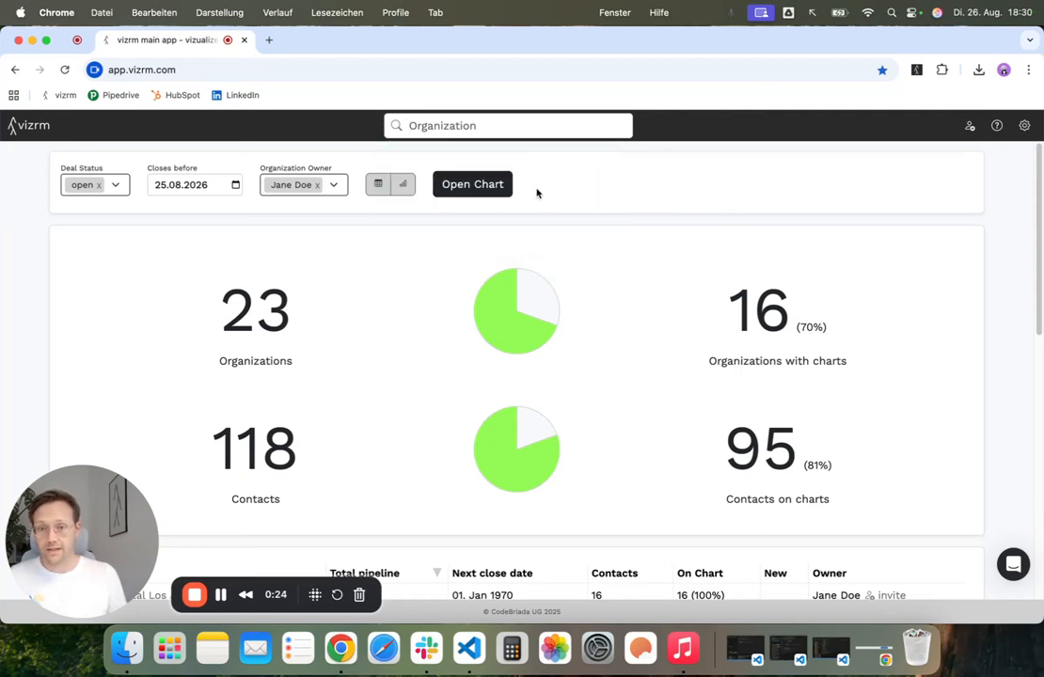
scroll(283, 484, down, 1)
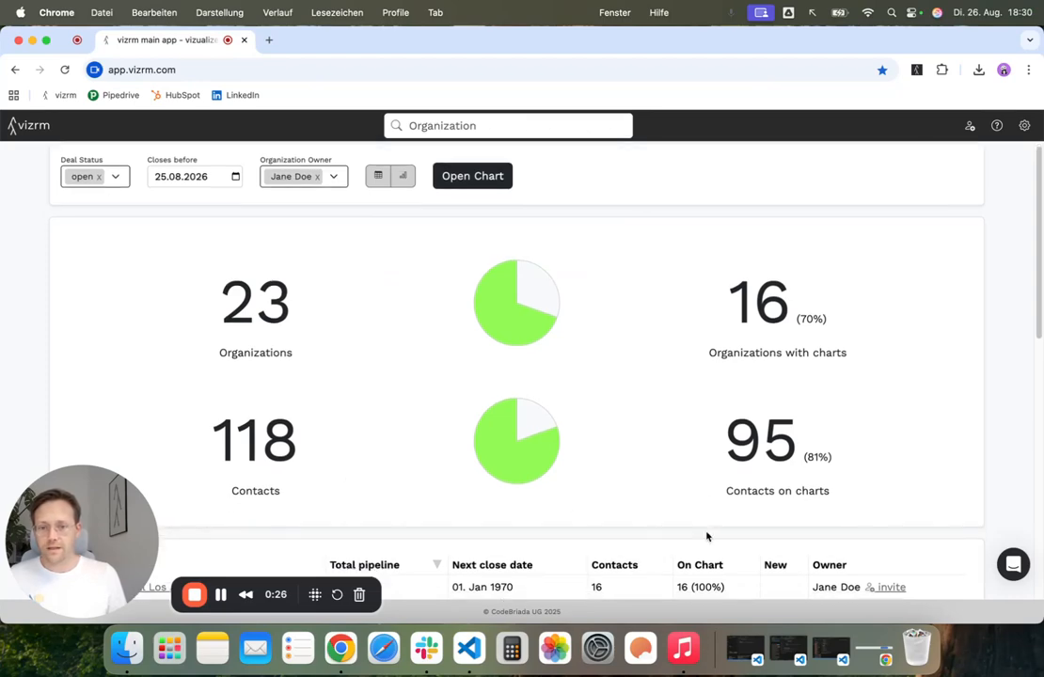
scroll(658, 499, down, 2)
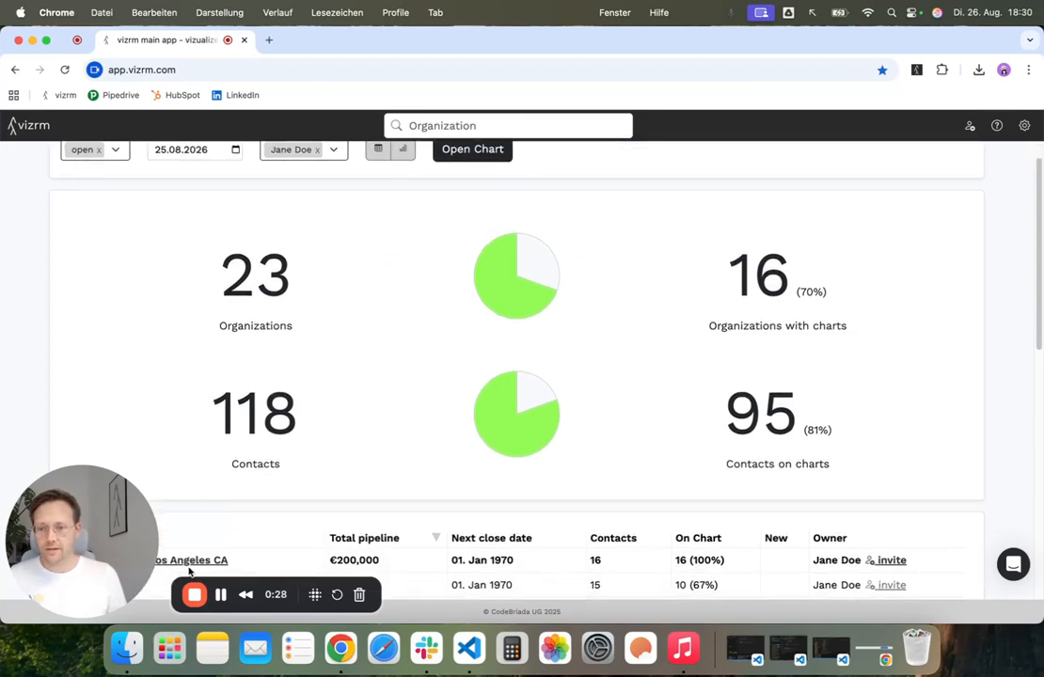
scroll(301, 496, down, 5)
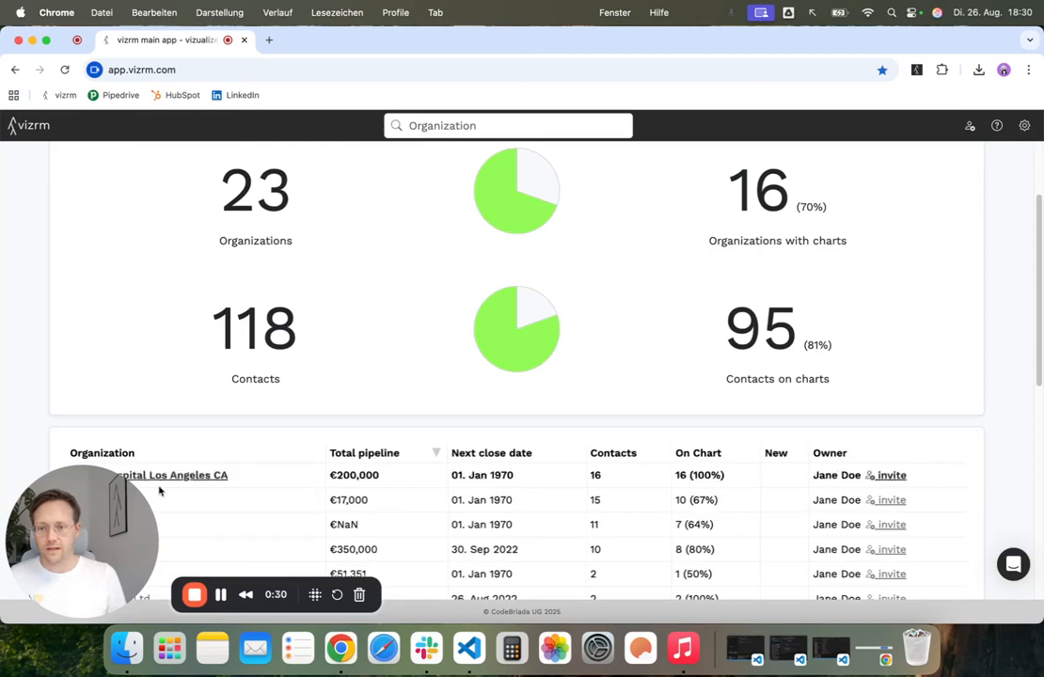
scroll(176, 481, down, 1)
scroll(367, 411, up, 6)
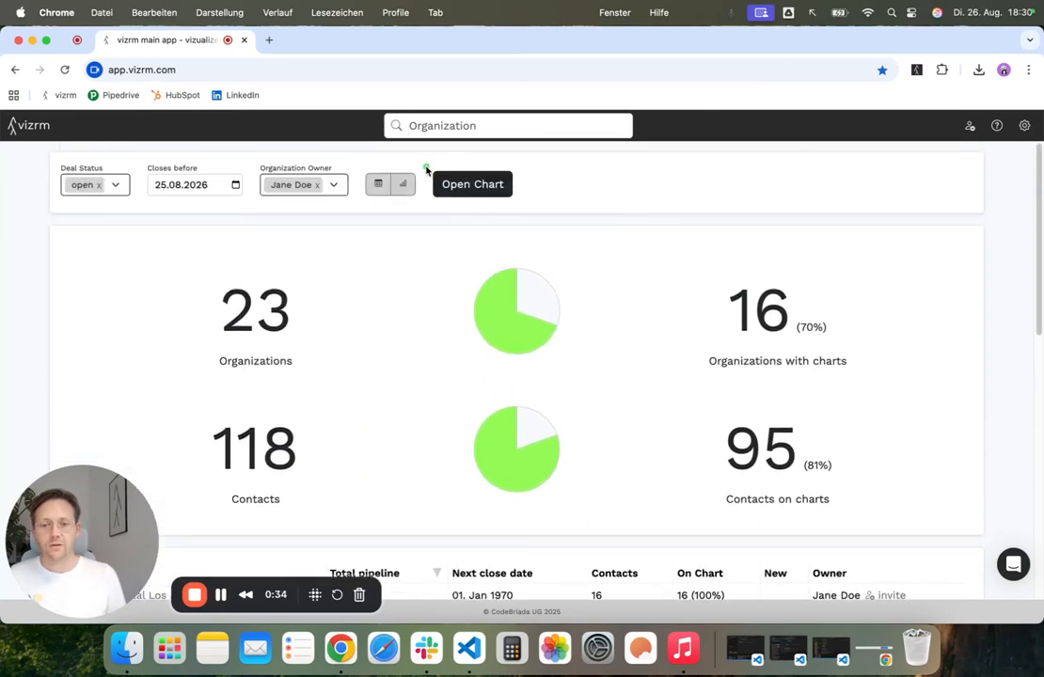
Step: Open the org chart for ACME International, chosen from the organization search suggestions
click(460, 187)
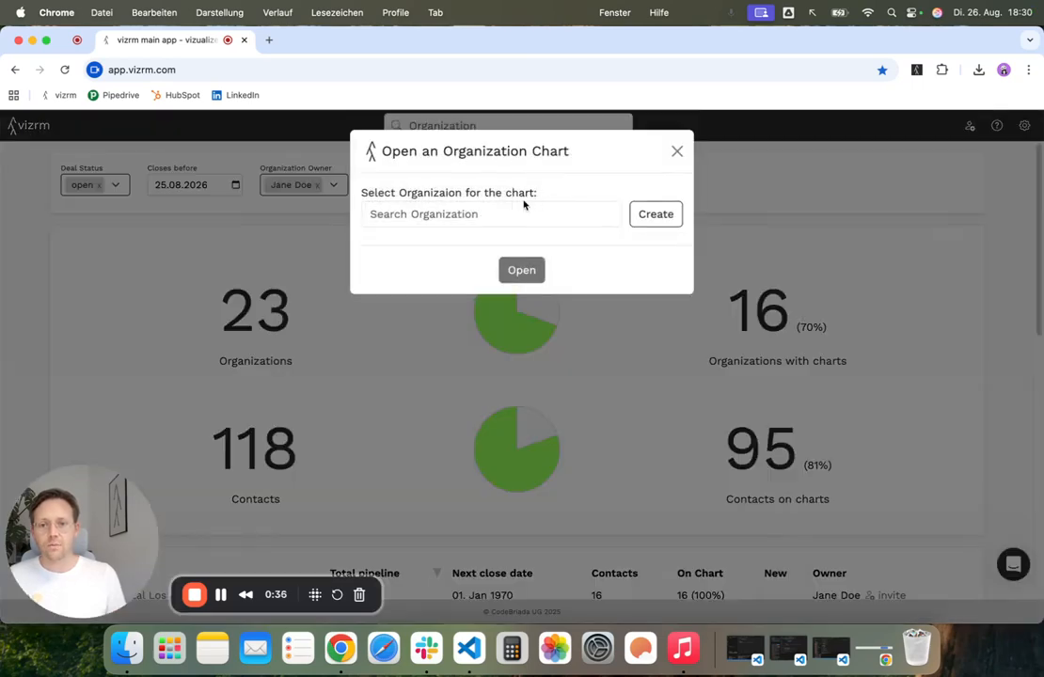
click(445, 216)
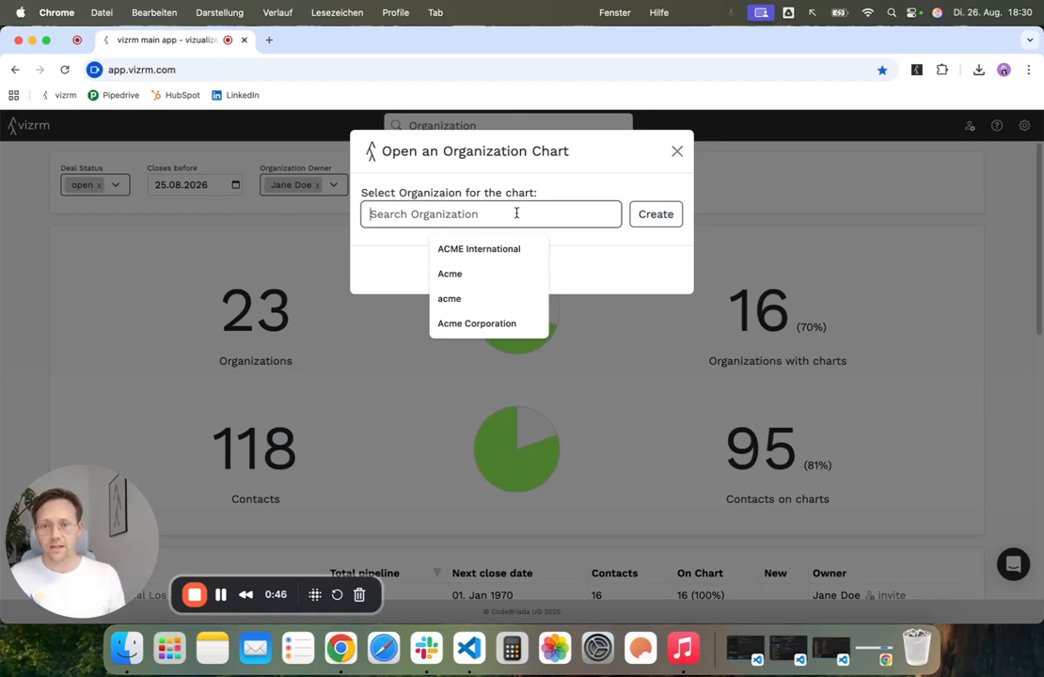
click(499, 250)
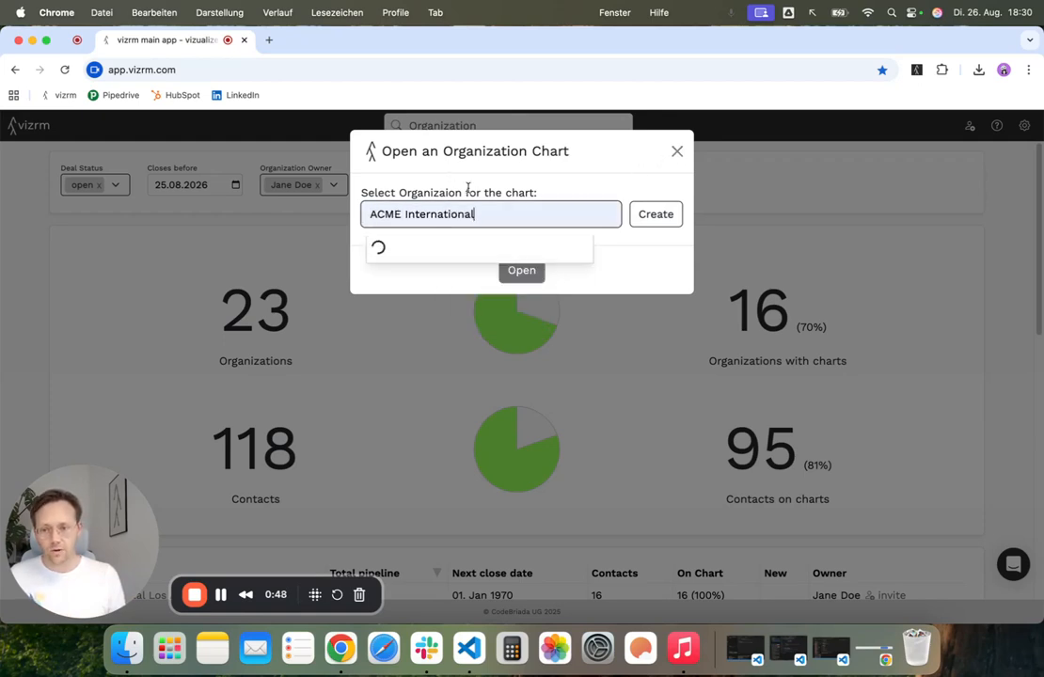
click(428, 252)
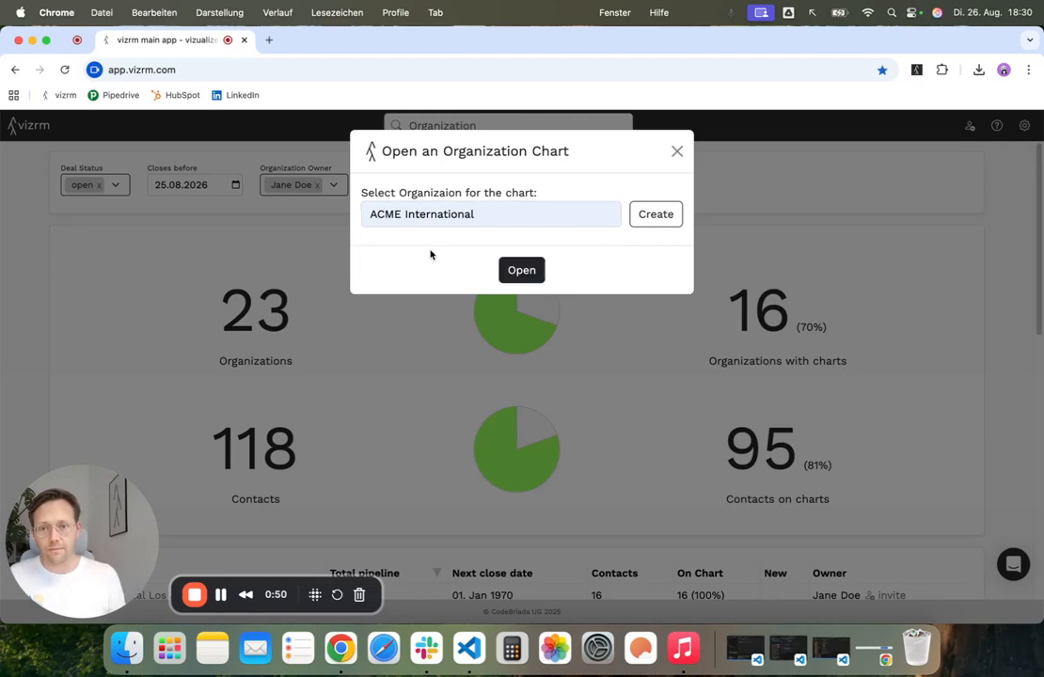
click(532, 270)
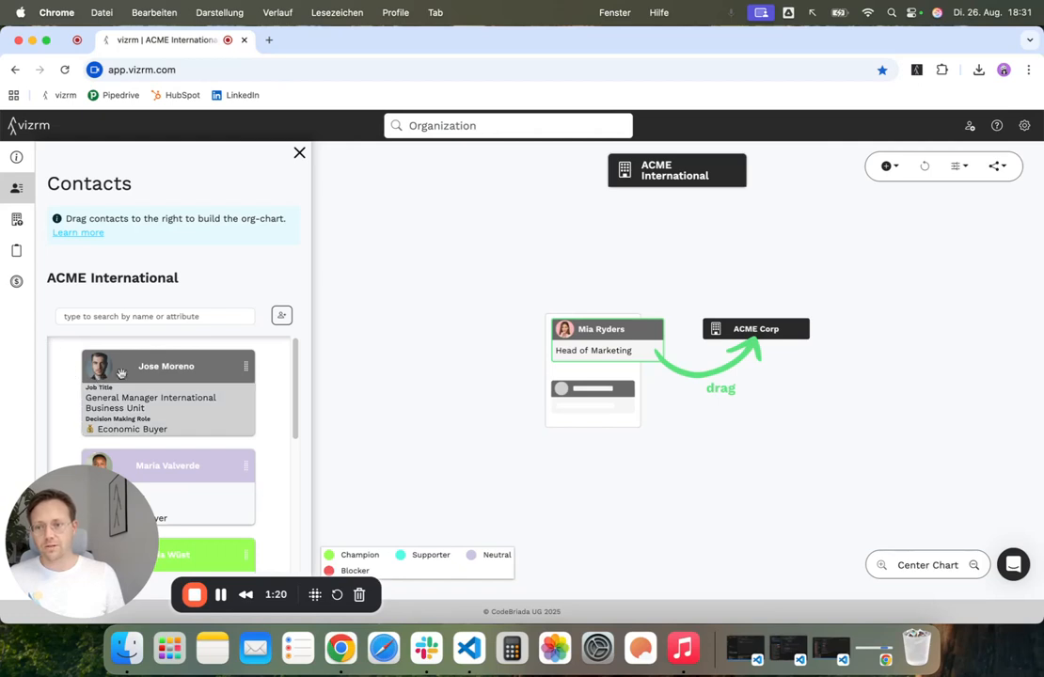
Step: Try 'Jos' and 'sal' in the contact search, then clear it to list all contacts
mouse_move(9, 181)
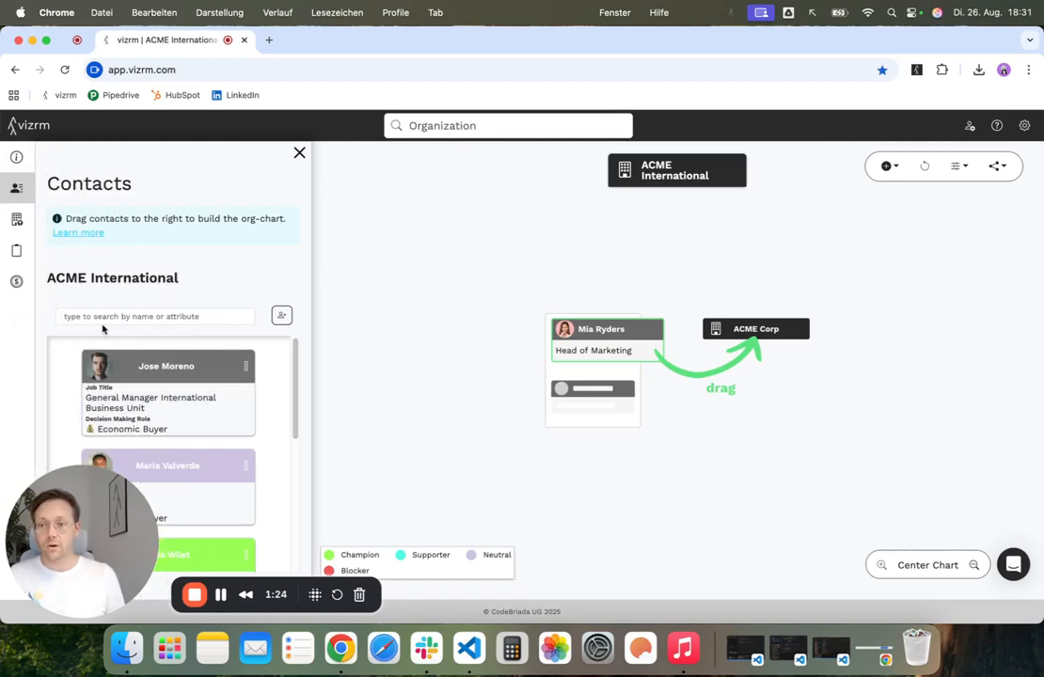
click(116, 316)
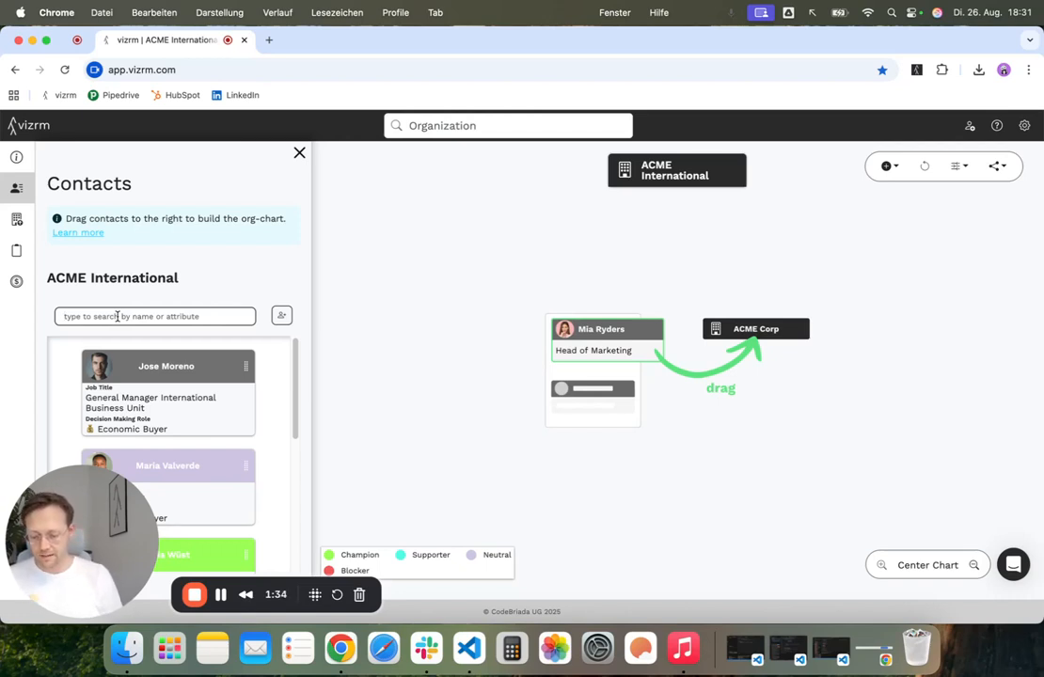
text(Jos)
key(BackSpace)
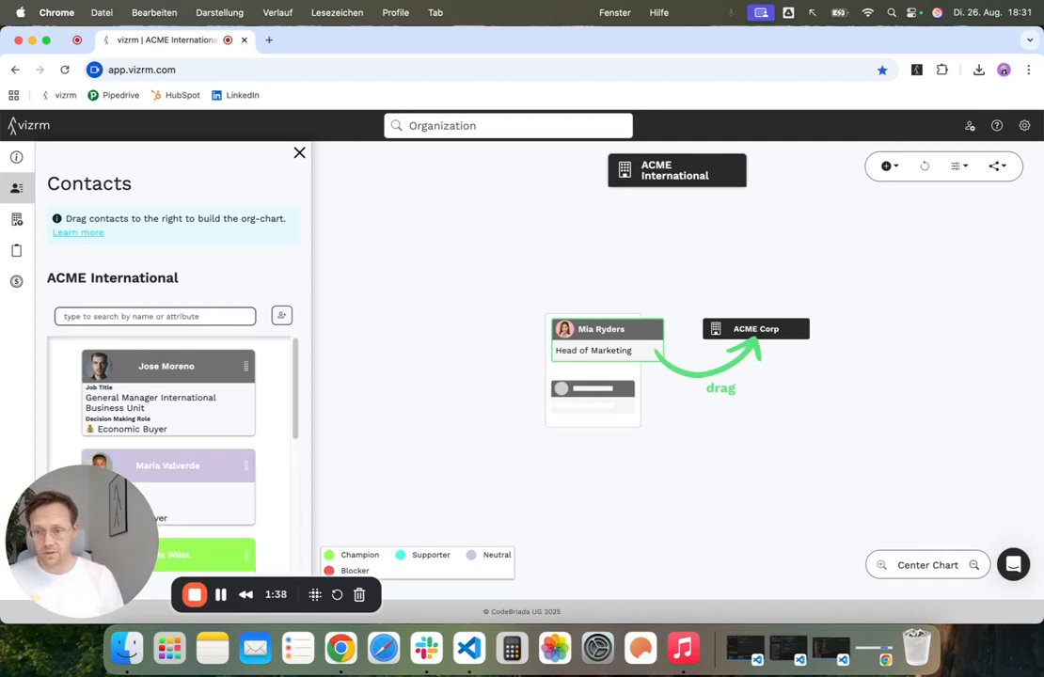
text(sal)
key(BackSpace)
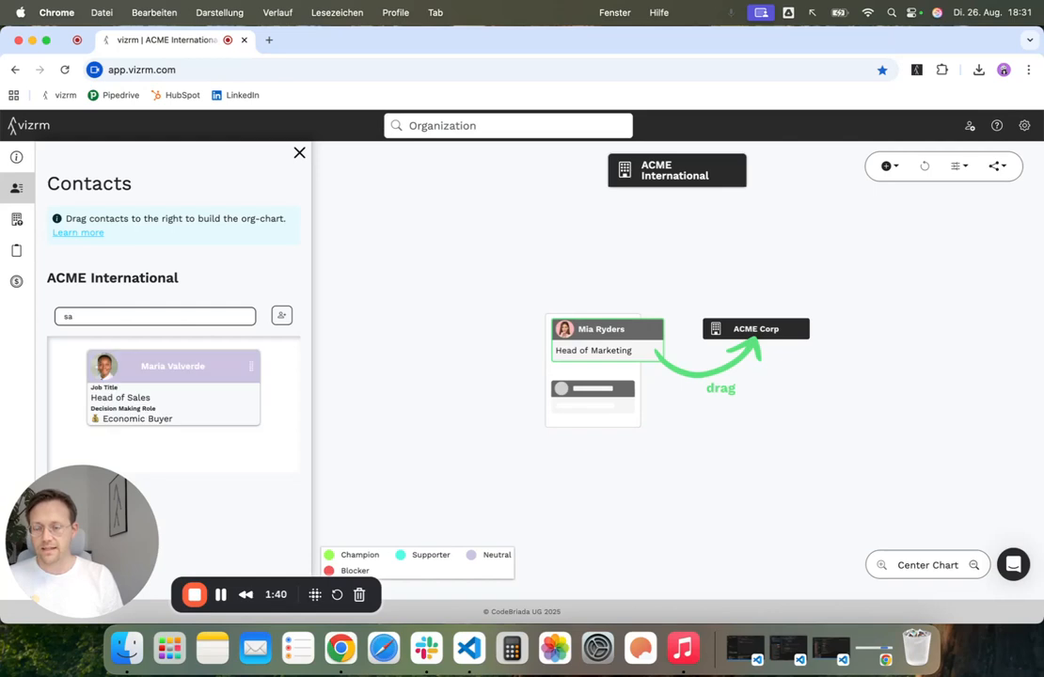
key(BackSpace)
key(BackSpace)
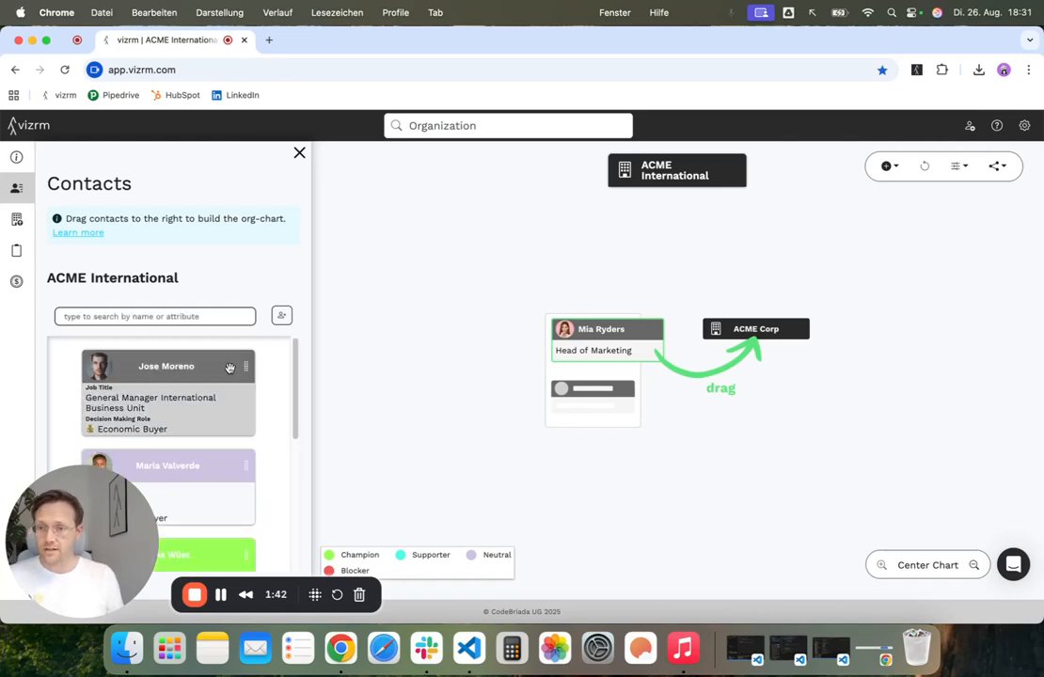
Step: Place the General Manager, Head of Sales, CEO's assistant, VP International Quality and Head of CRM on the chart
drag(146, 362, 673, 221)
drag(123, 391, 675, 256)
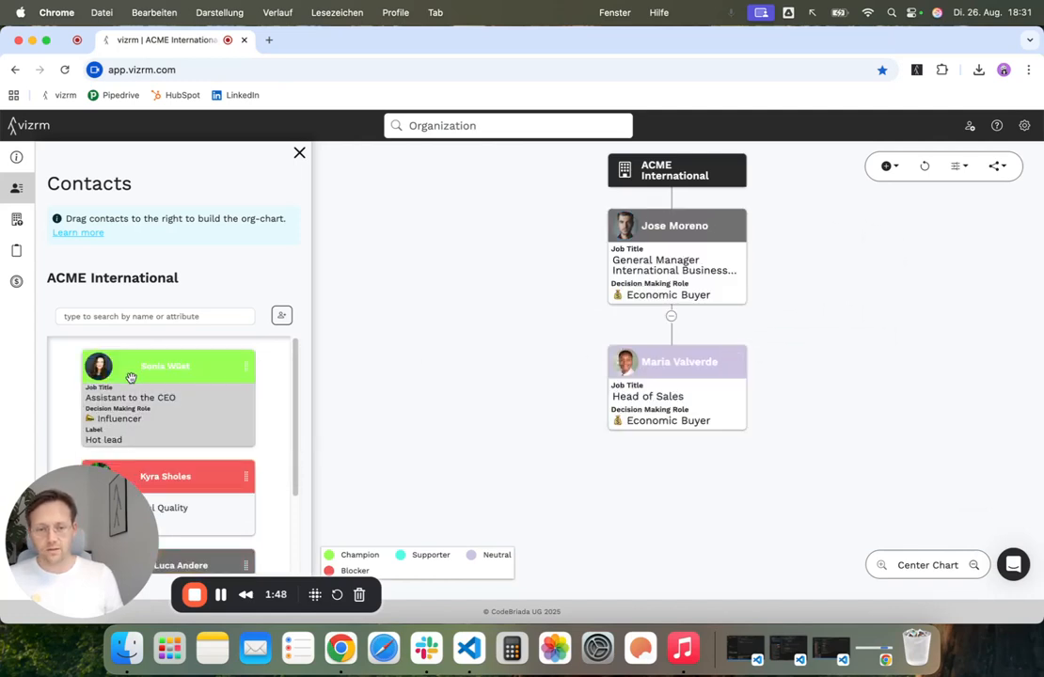
drag(130, 377, 701, 184)
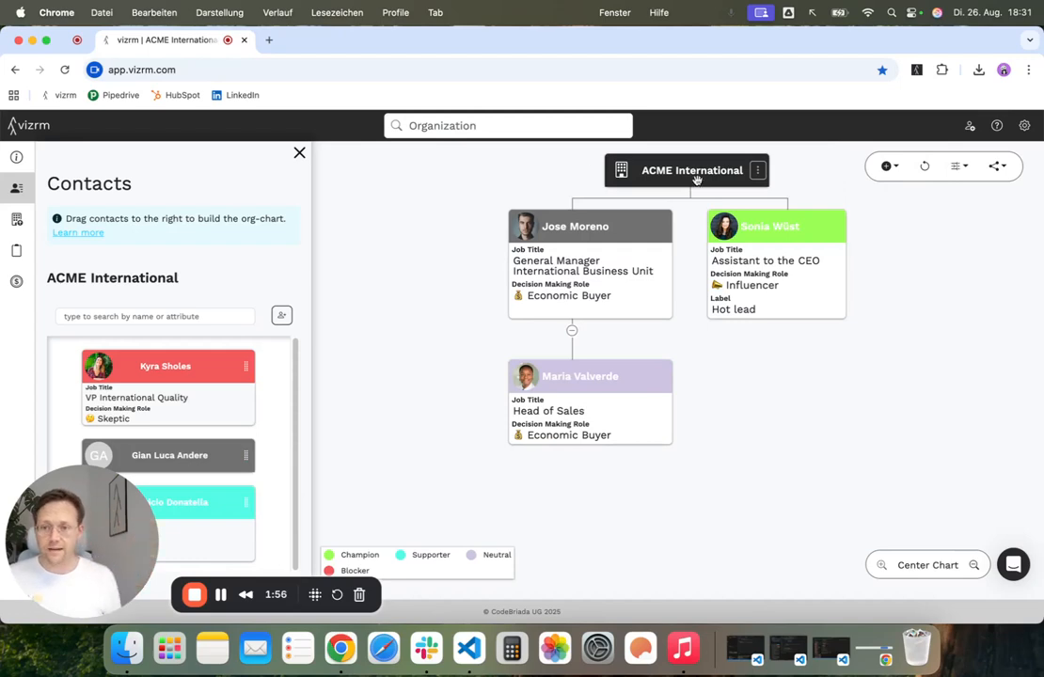
drag(144, 393, 754, 351)
drag(174, 418, 757, 184)
Step: Move VP International Quality directly under ACME International and the CEO's assistant under the General Manager
drag(668, 379, 732, 167)
drag(541, 227, 467, 278)
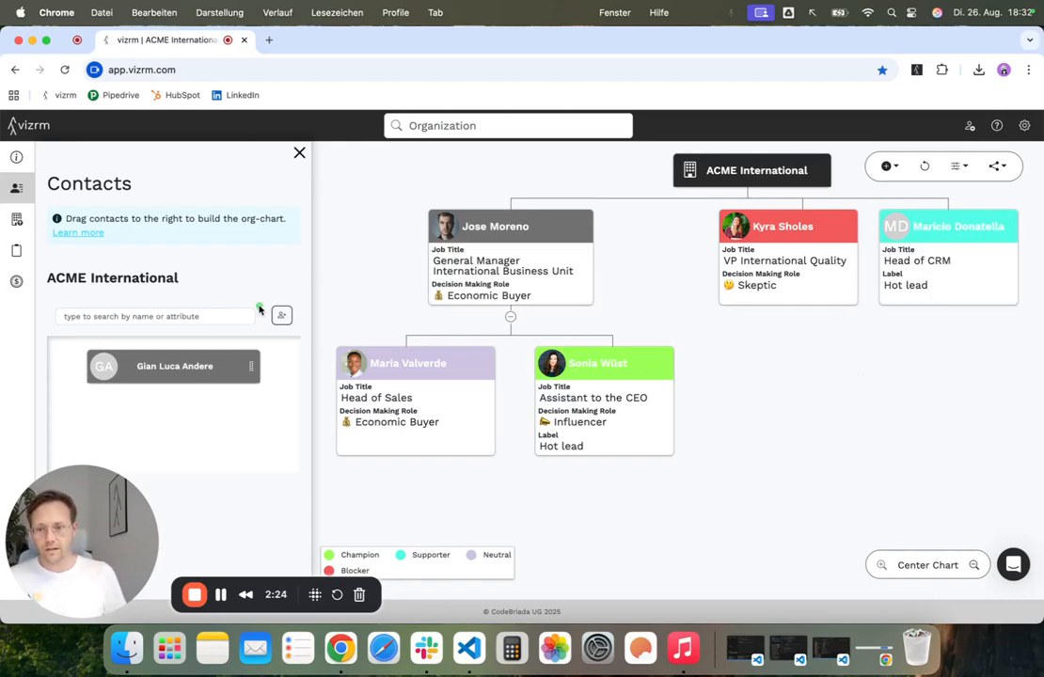
drag(264, 304, 302, 330)
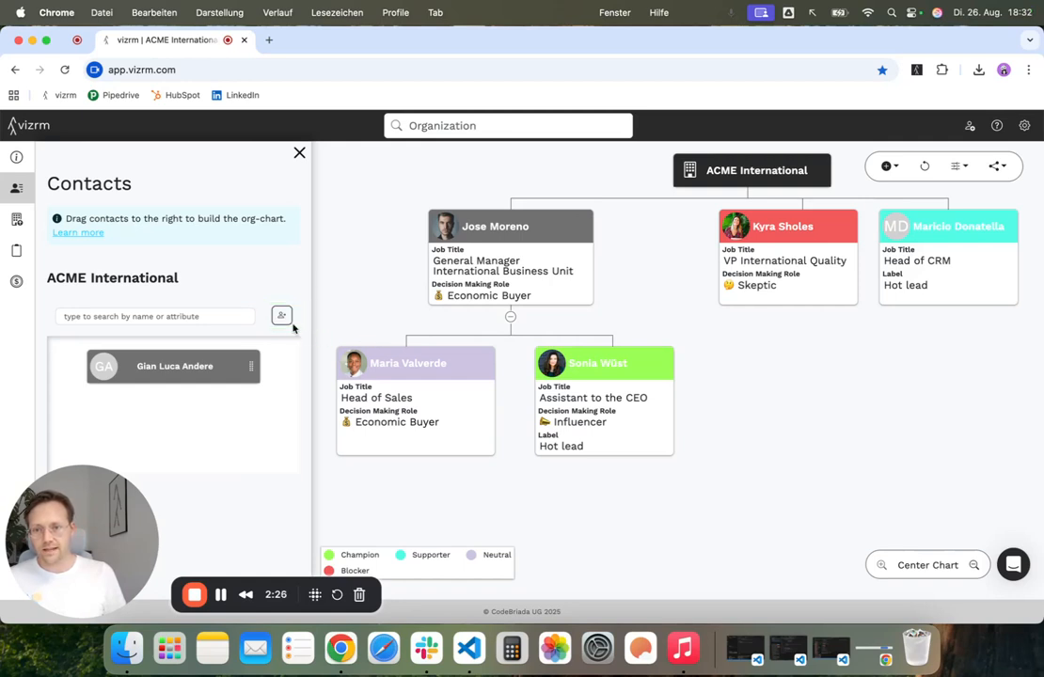
drag(869, 150, 910, 188)
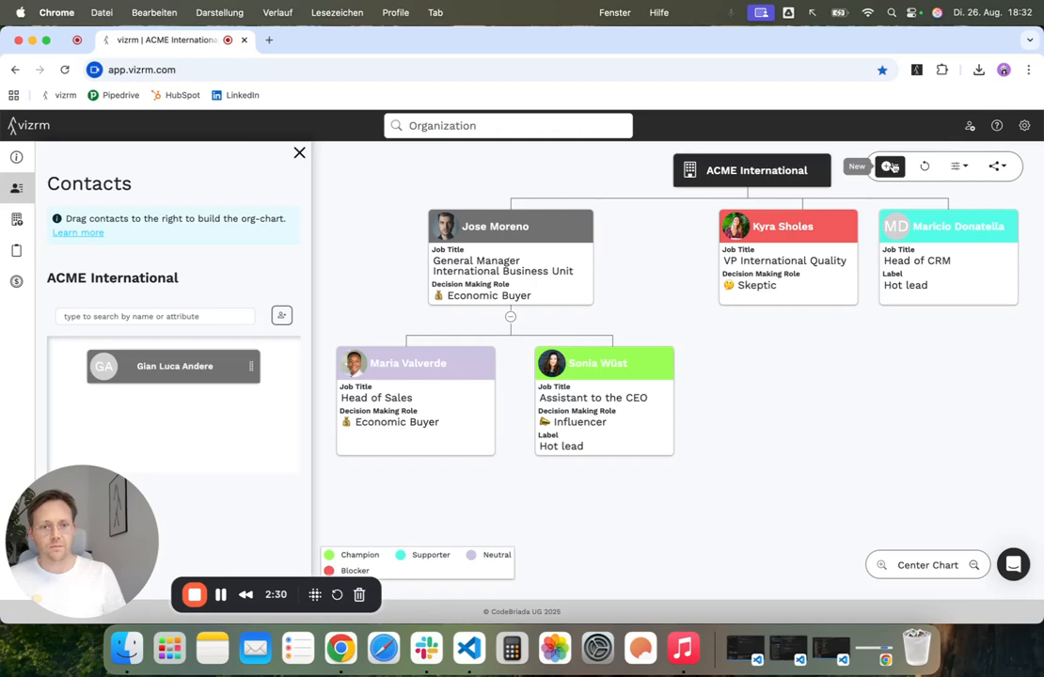
Step: Create a new person contact with their full name and save it
click(888, 166)
drag(866, 185, 750, 210)
click(804, 208)
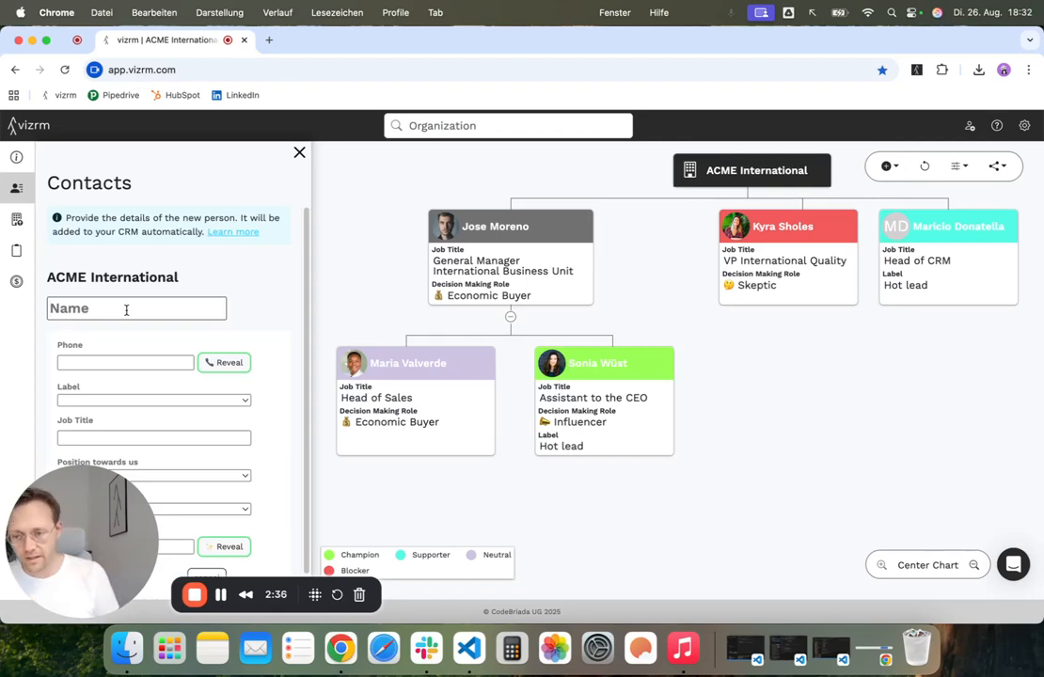
text(Steve Mahoni)
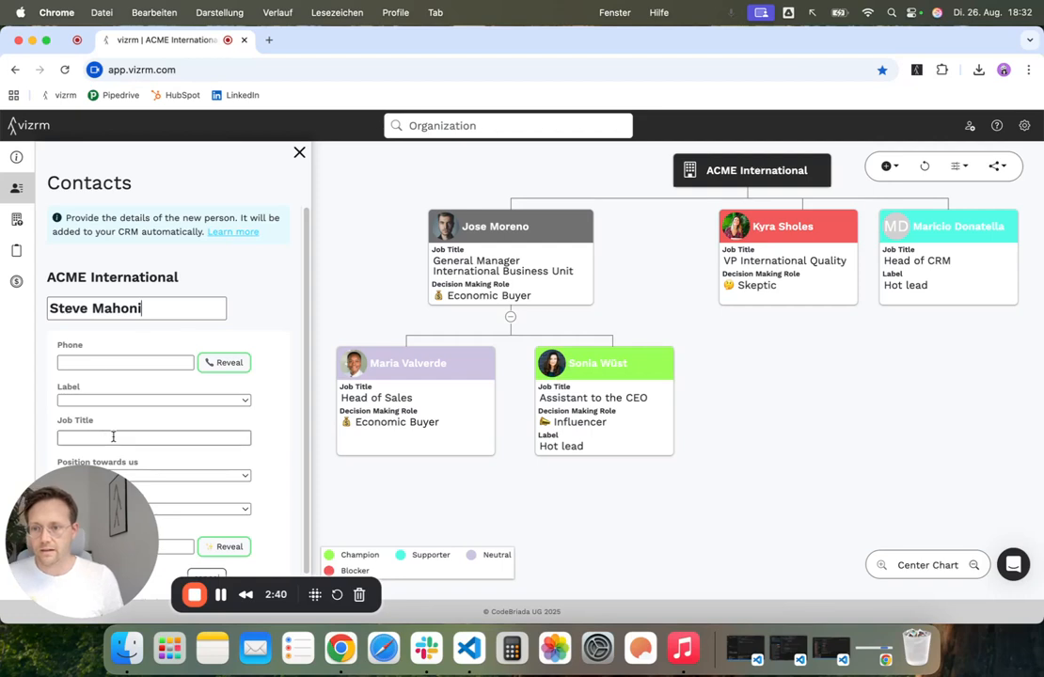
scroll(184, 401, down, 1)
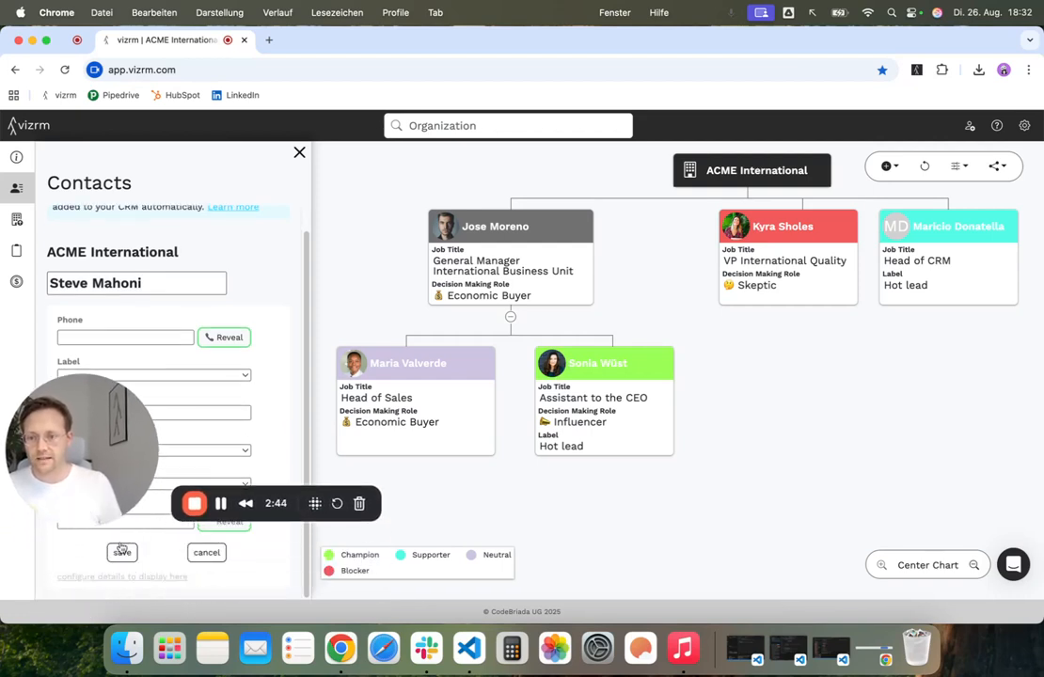
click(122, 554)
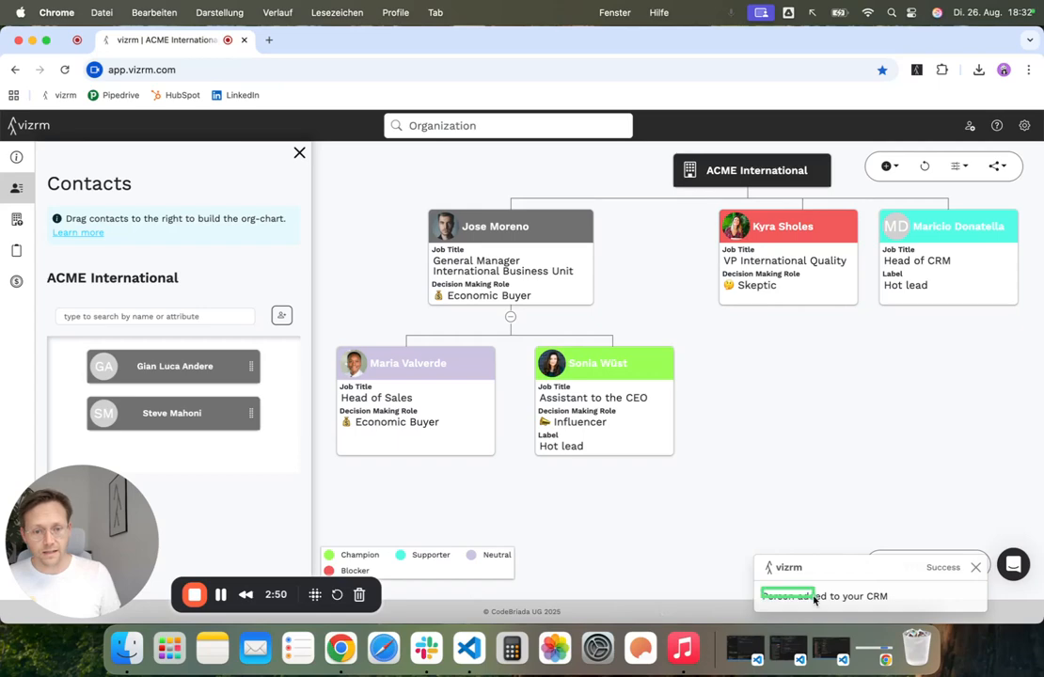
Step: Place the newly created contact on the chart under the VP International Quality
drag(179, 419, 837, 315)
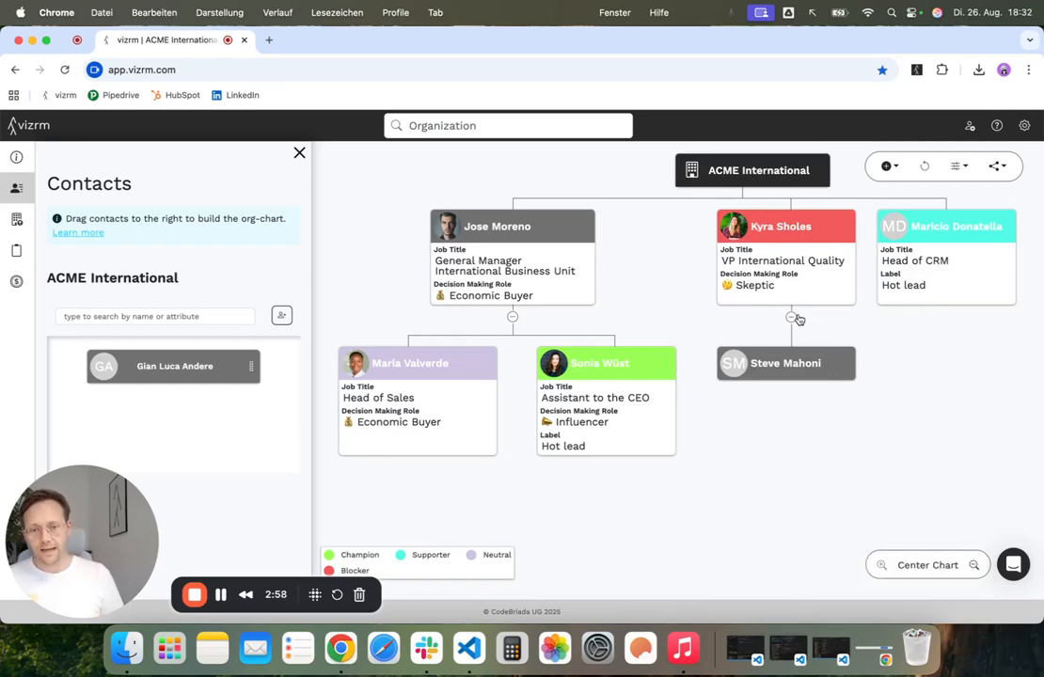
mouse_move(671, 386)
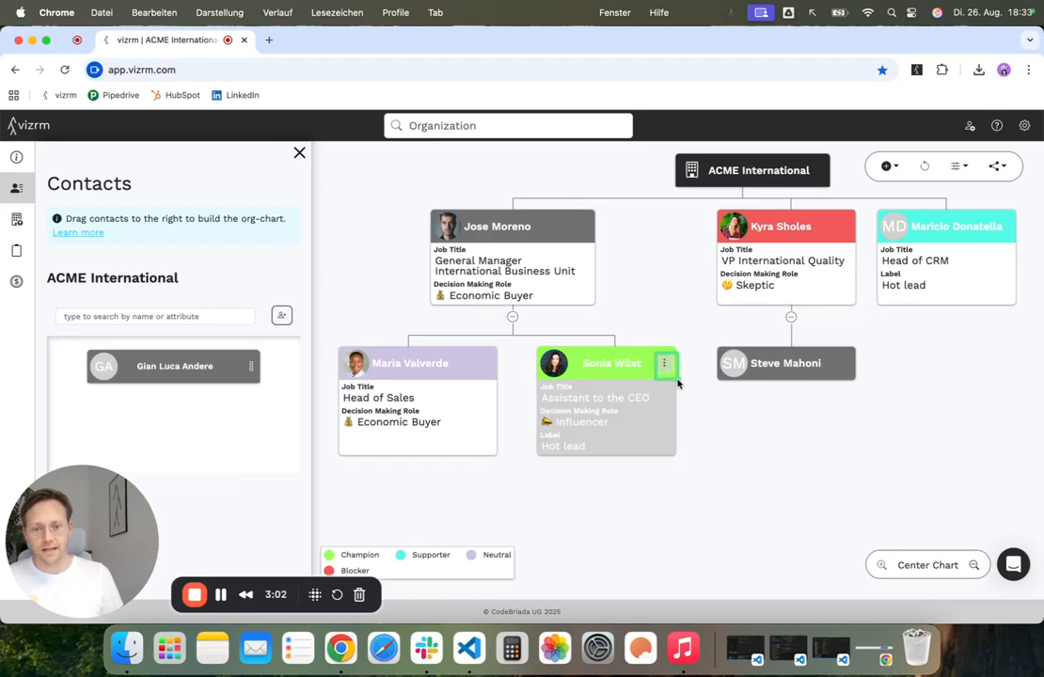
Step: Change the CEO's assistant's 'Position towards us' from Champion to Supporter in her details
click(664, 364)
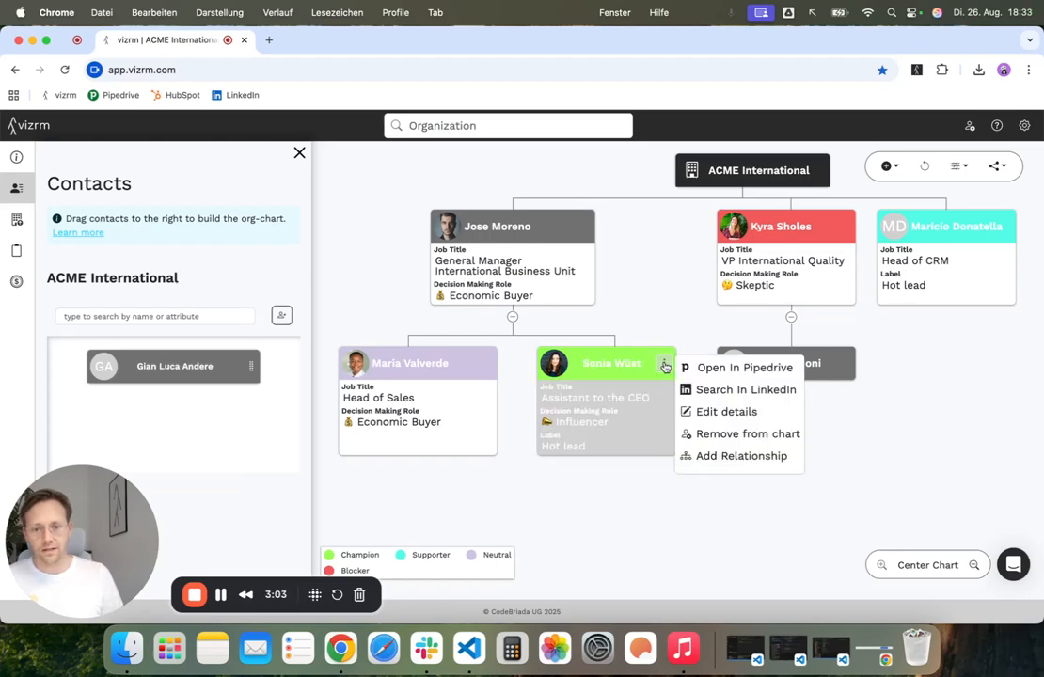
right_click(740, 415)
key(Escape)
click(741, 415)
scroll(223, 342, down, 4)
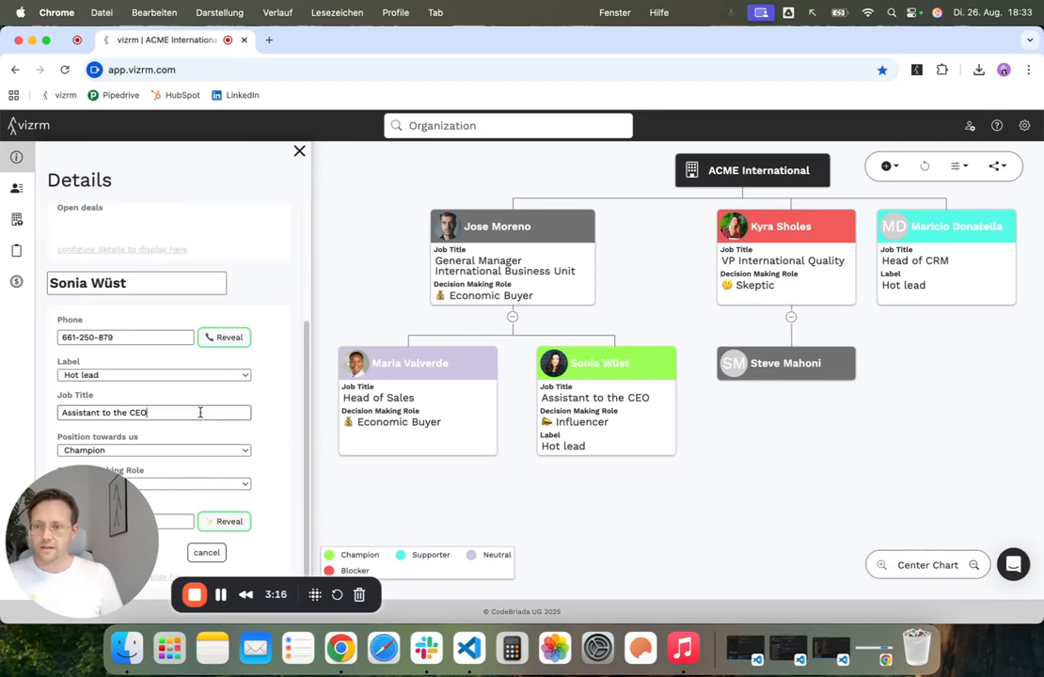
click(209, 450)
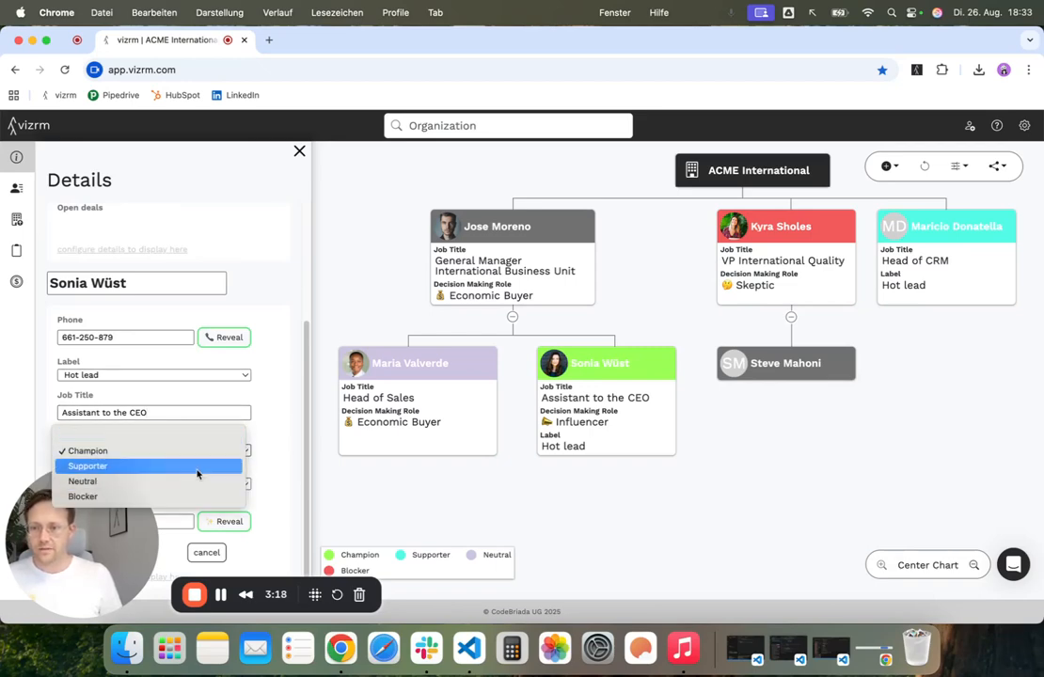
click(196, 467)
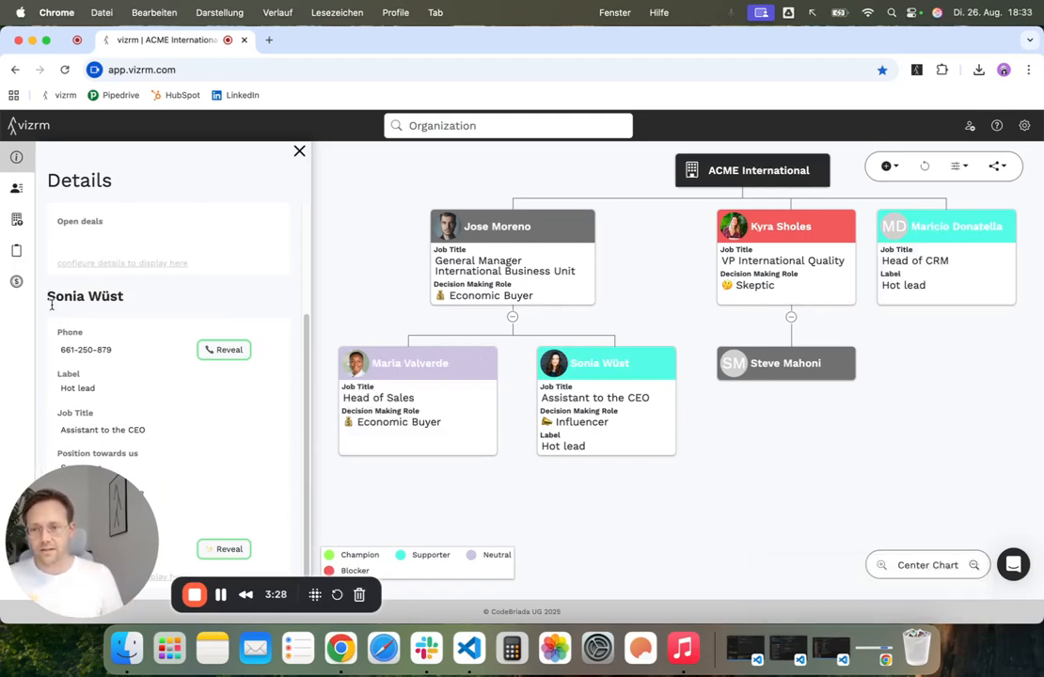
drag(52, 312, 218, 527)
drag(343, 158, 1009, 474)
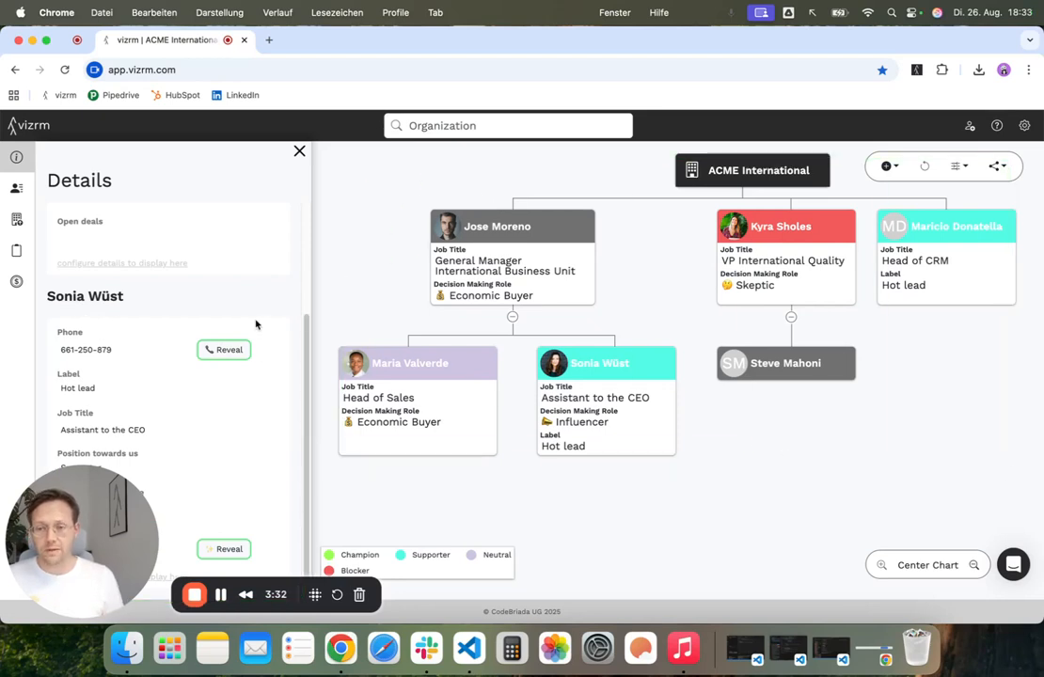
scroll(242, 339, up, 3)
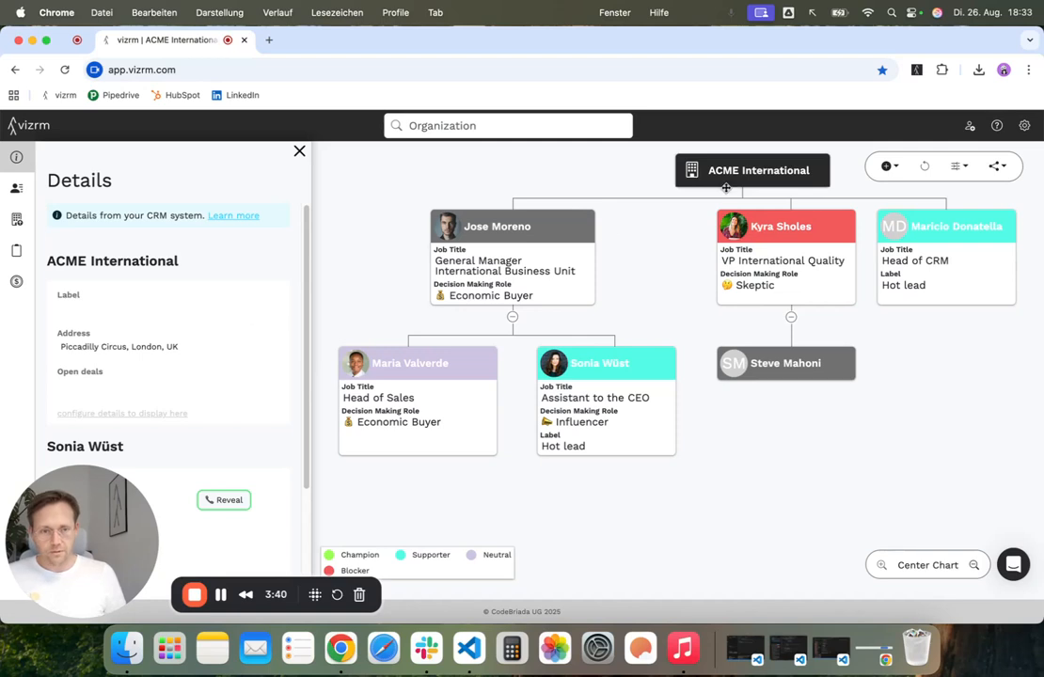
Step: Create a green group titled 'Sales' with the description 'Department'
click(892, 169)
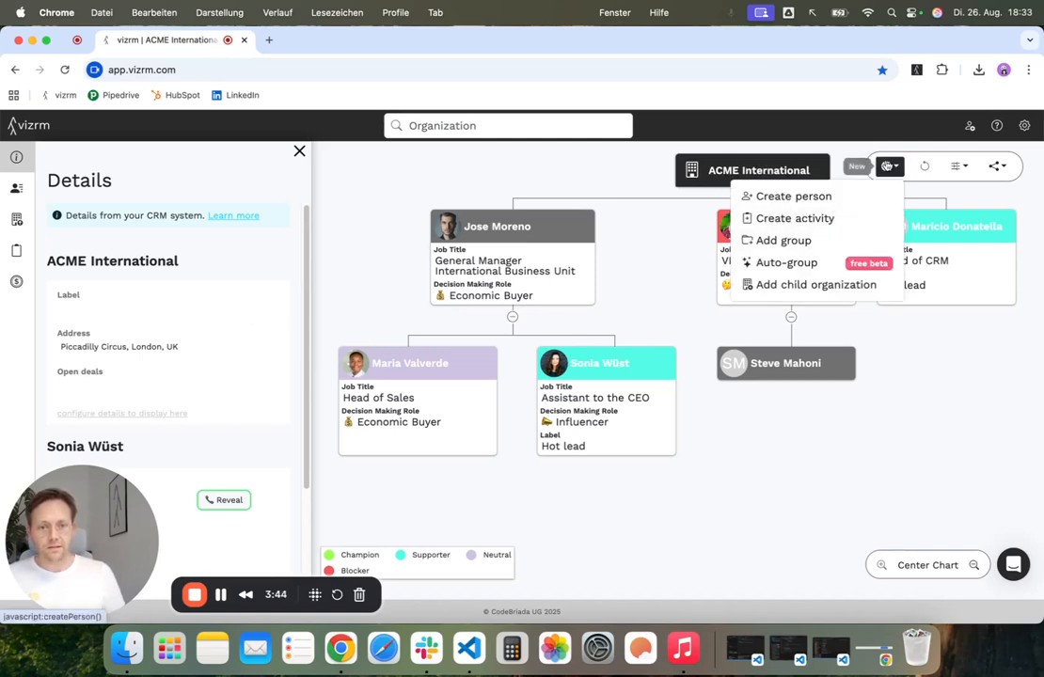
click(806, 242)
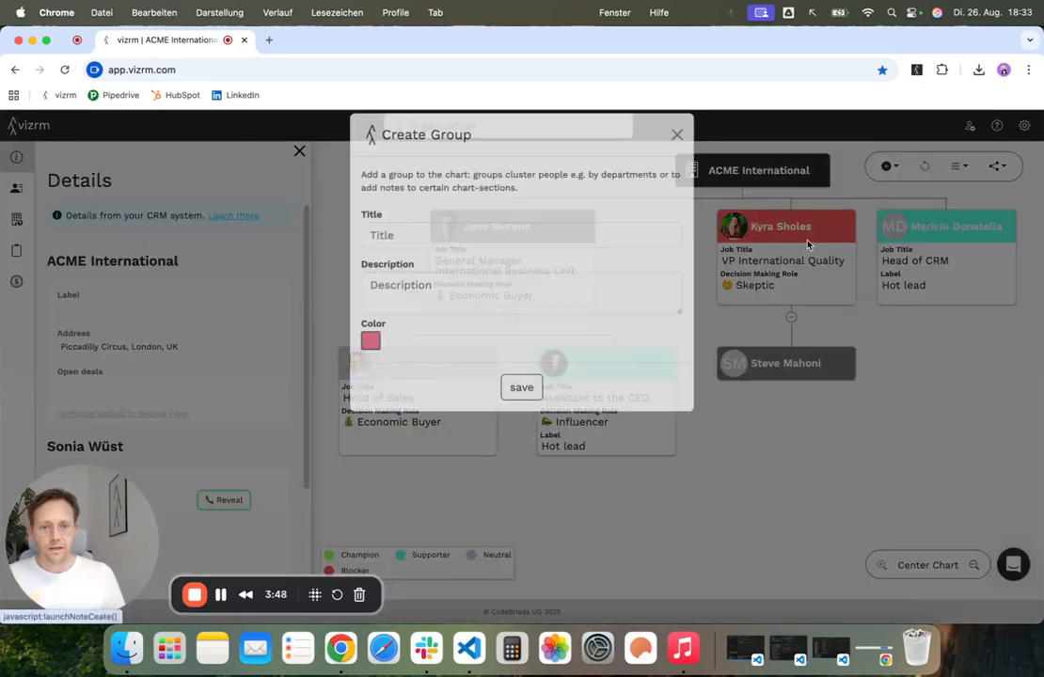
click(497, 249)
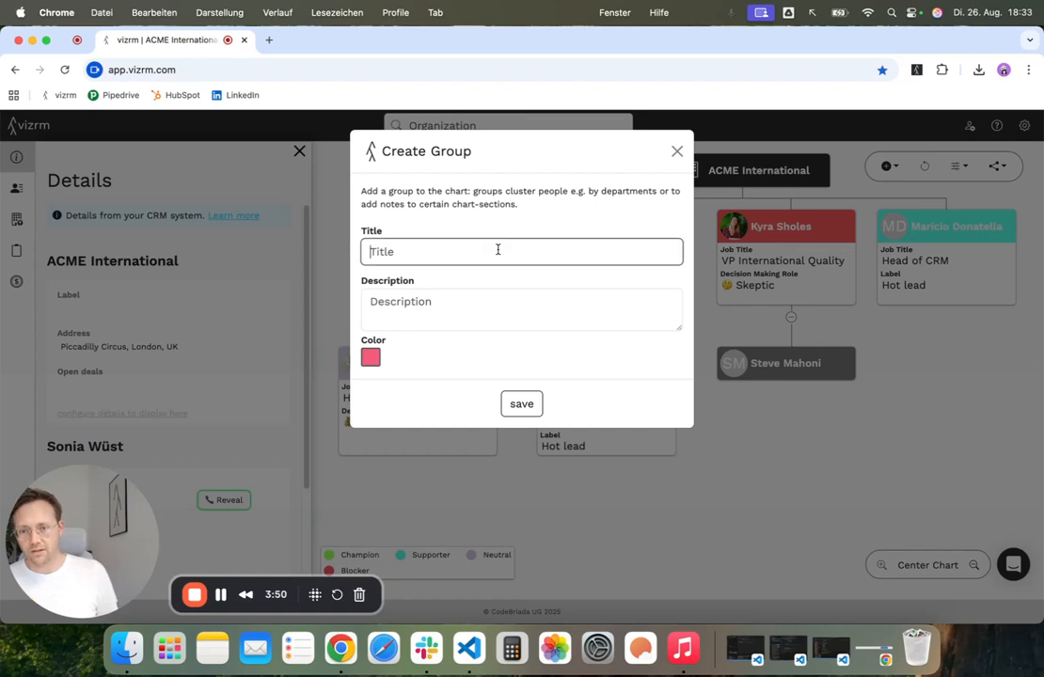
text(Sales)
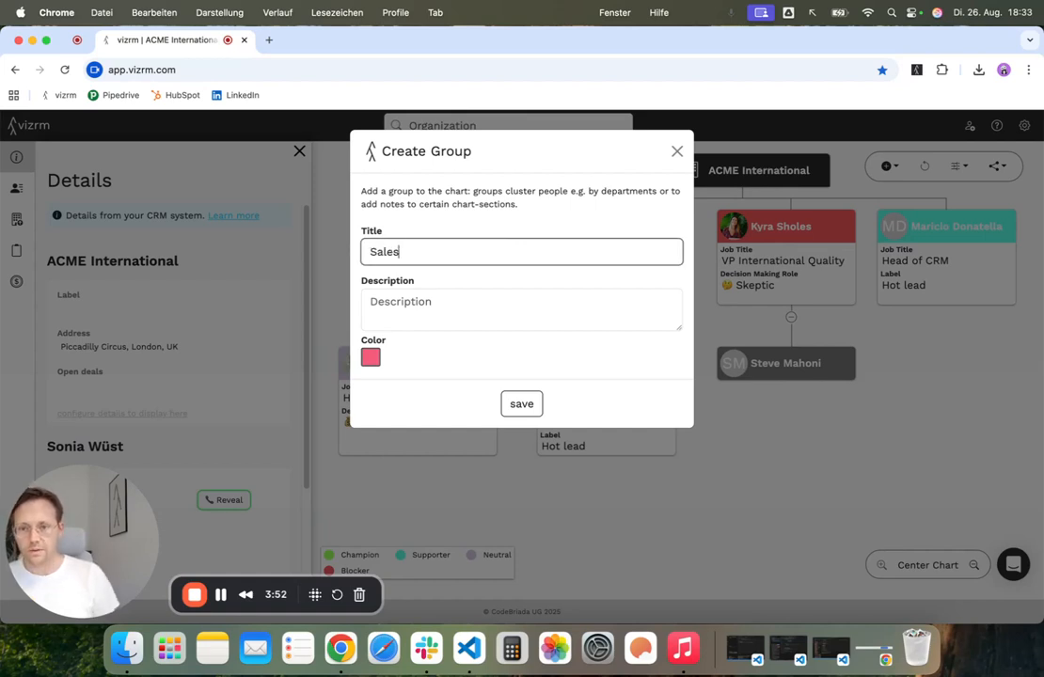
key(Tab)
text(D)
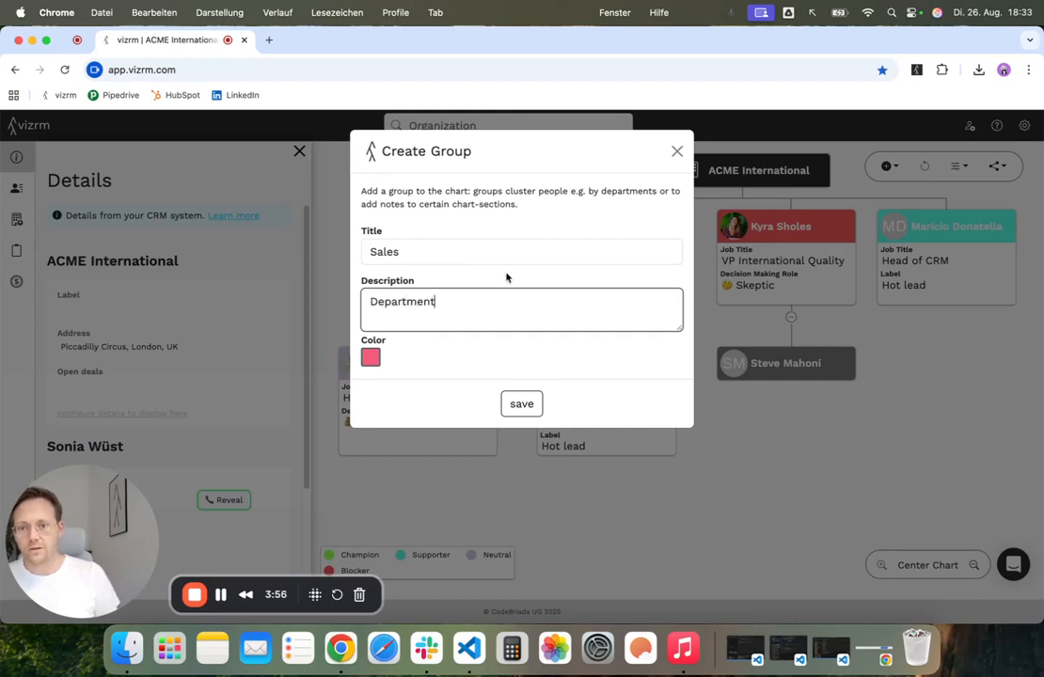
click(370, 357)
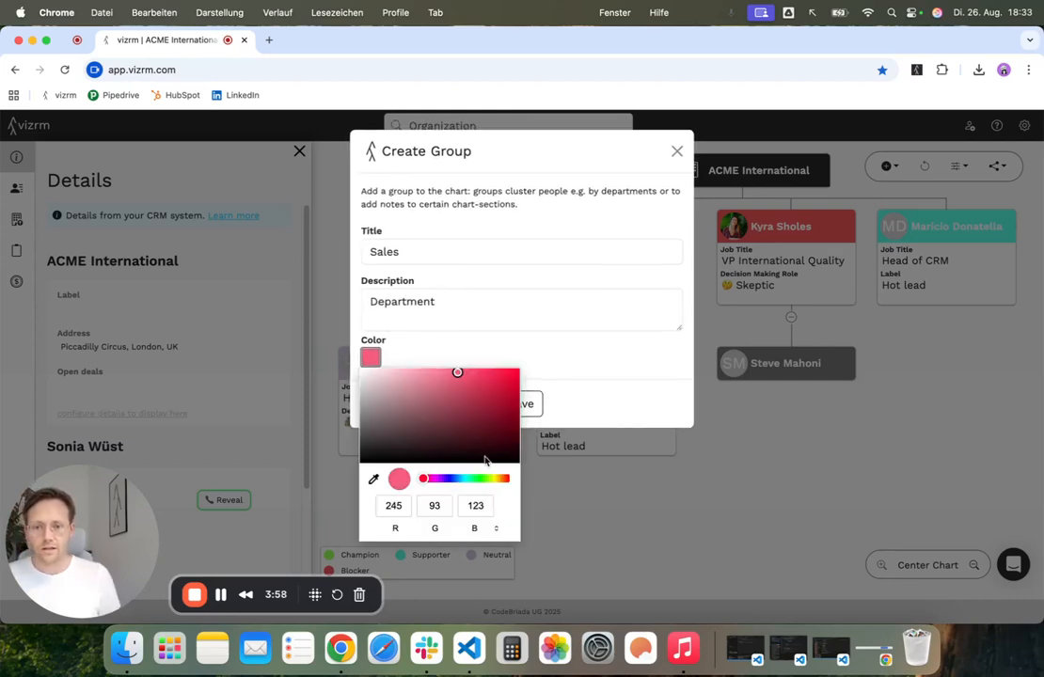
click(473, 478)
click(483, 477)
click(610, 360)
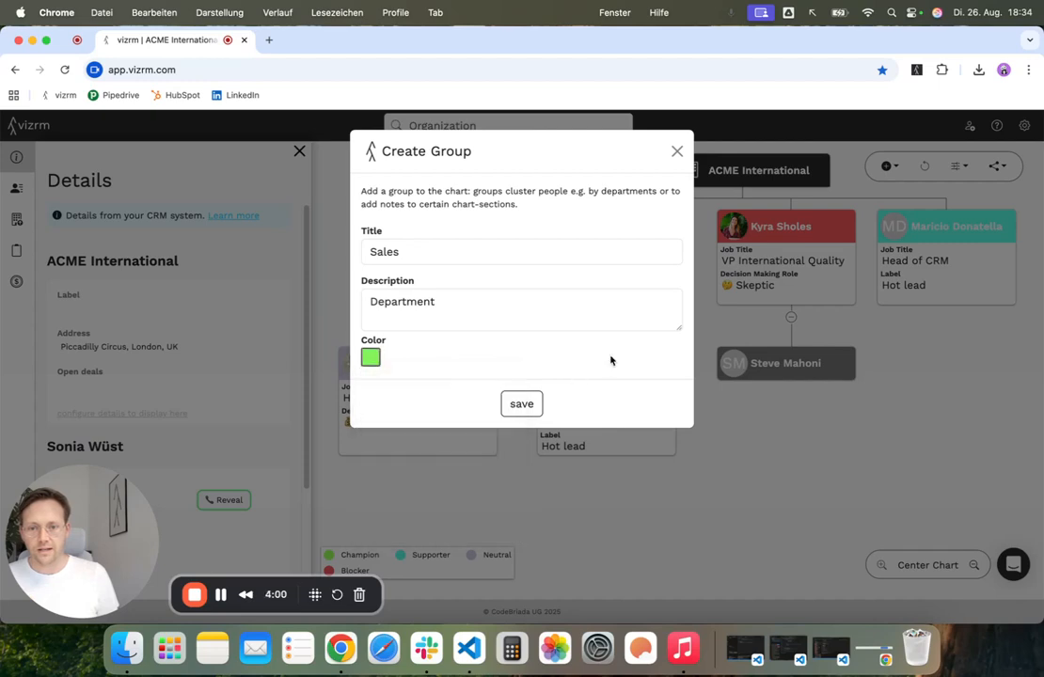
click(523, 404)
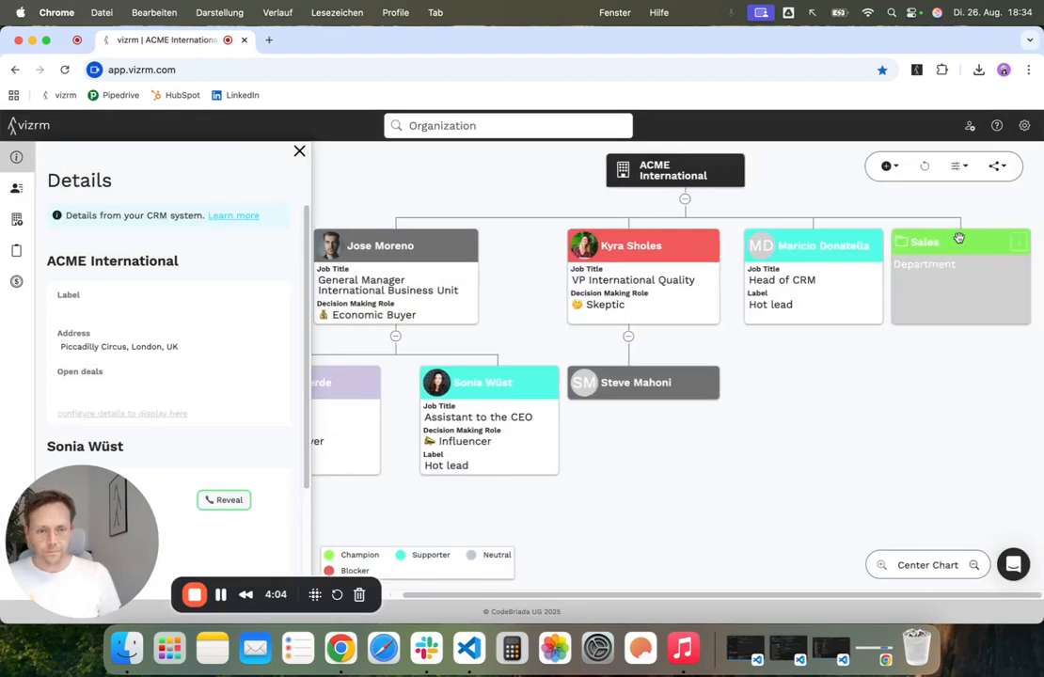
Step: Move the untitled contact and the Head of Sales into the Sales group
drag(615, 376, 969, 334)
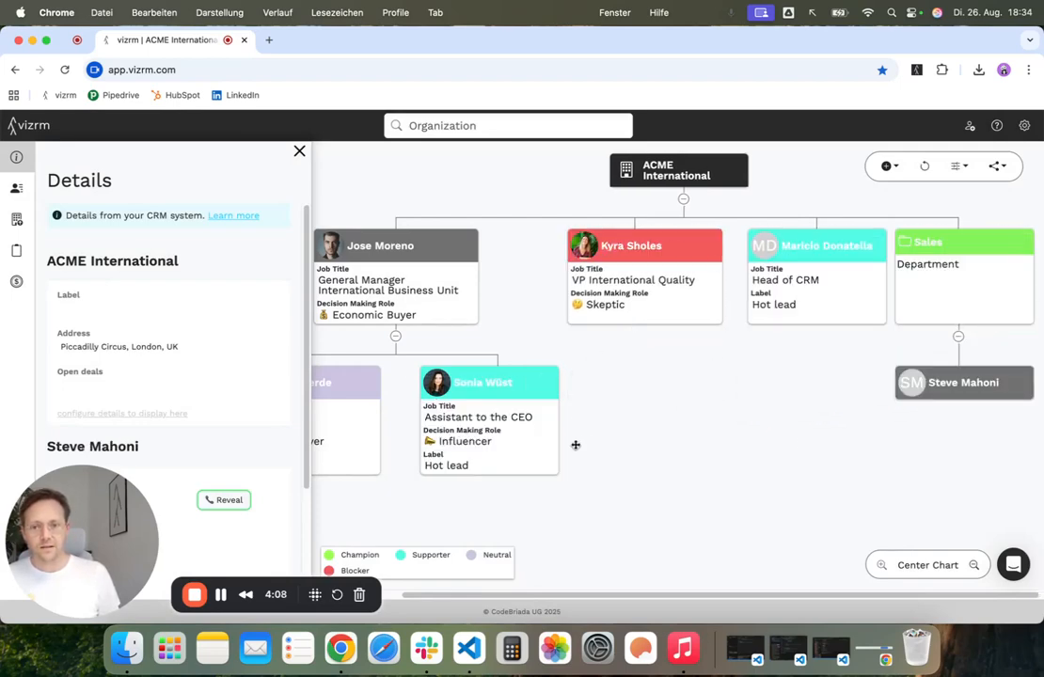
drag(376, 433, 987, 311)
drag(842, 241, 335, 296)
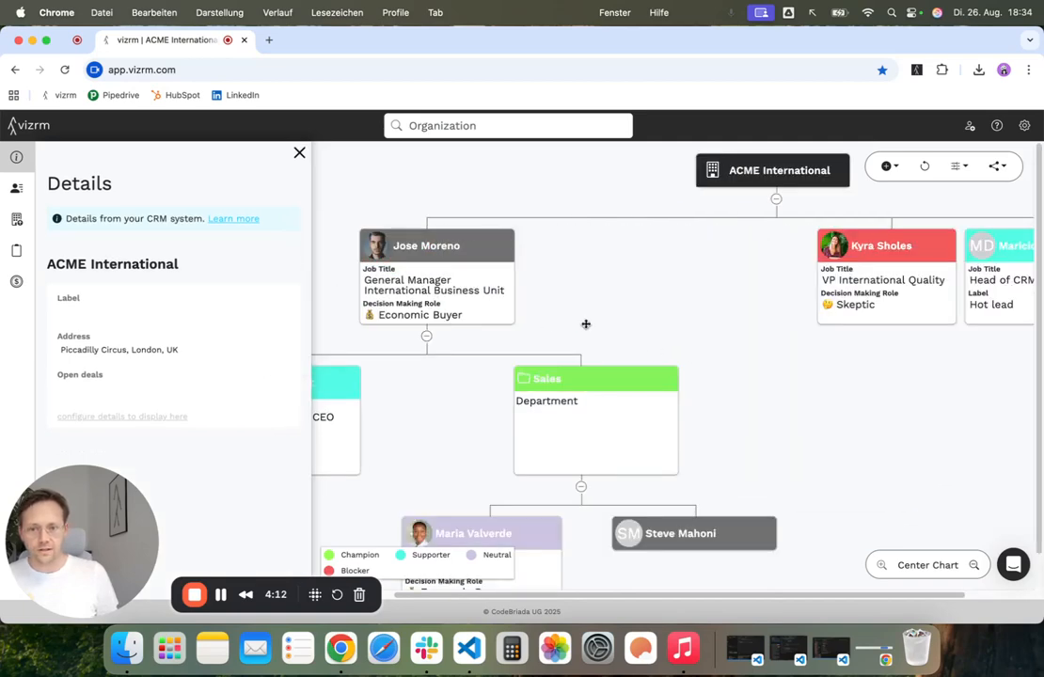
click(917, 565)
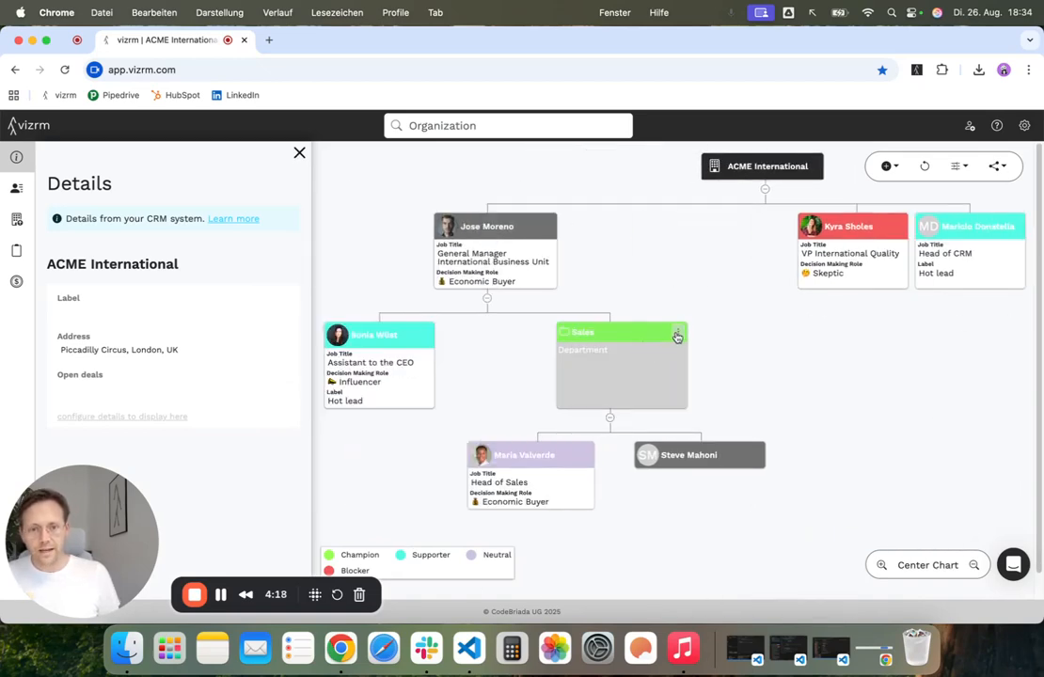
click(678, 334)
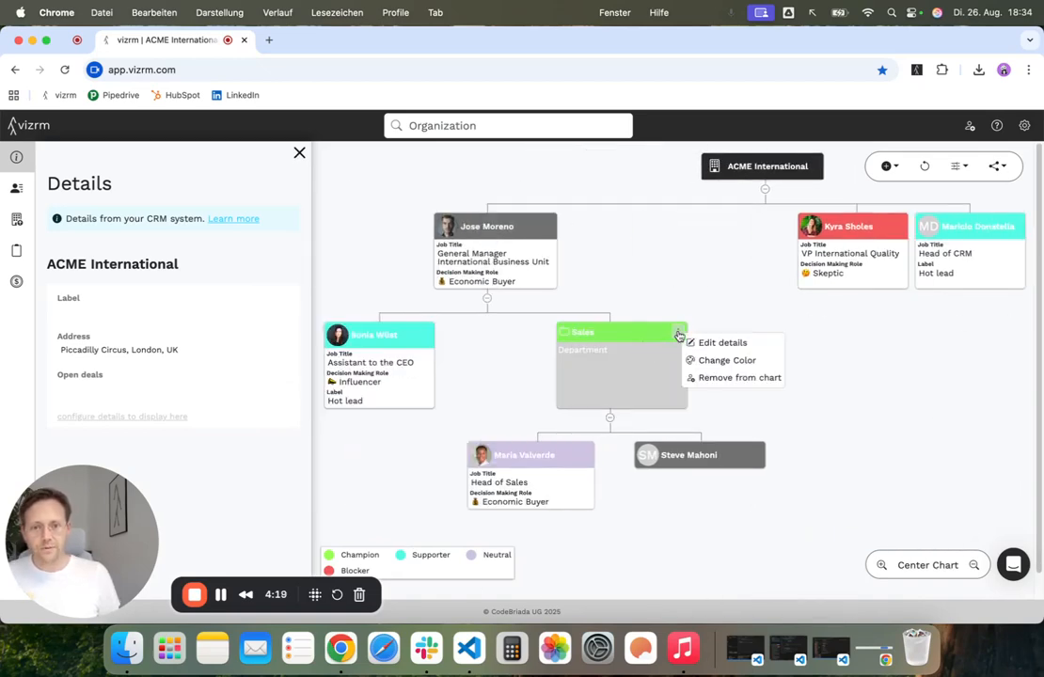
Step: Rename the group to 'Sales Team' with the description 'Department / Team'
click(743, 345)
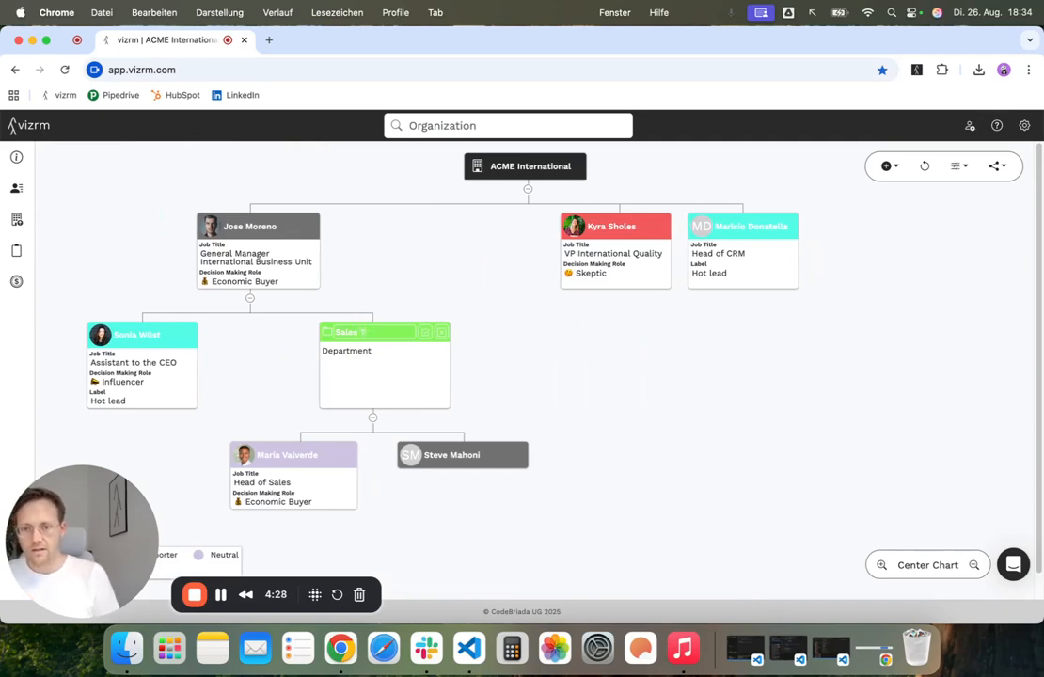
click(436, 357)
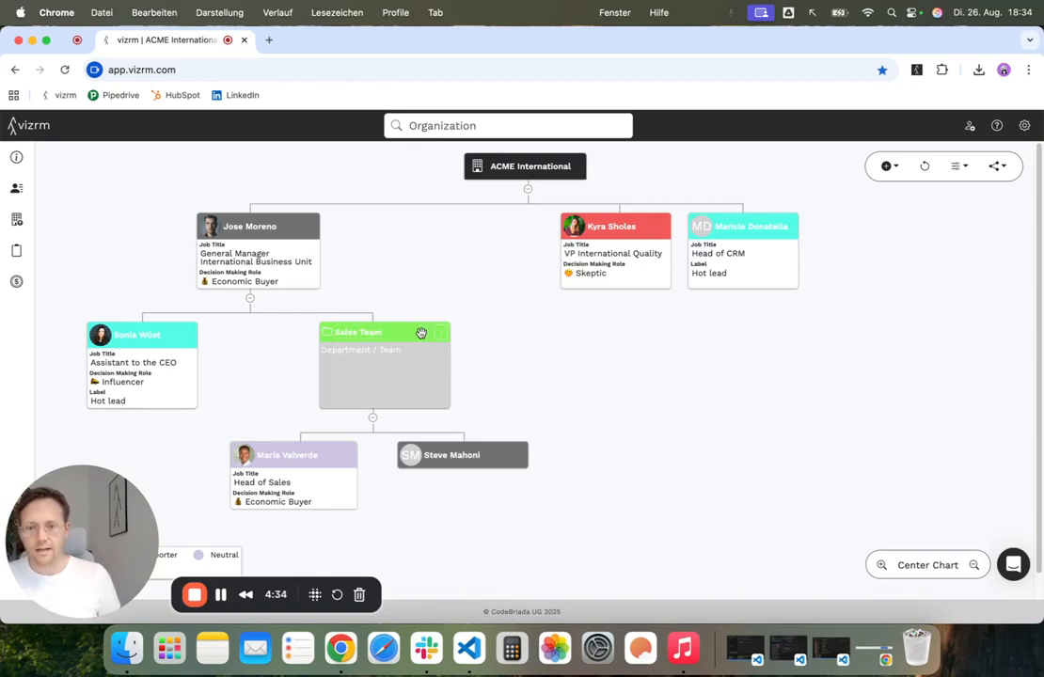
click(441, 332)
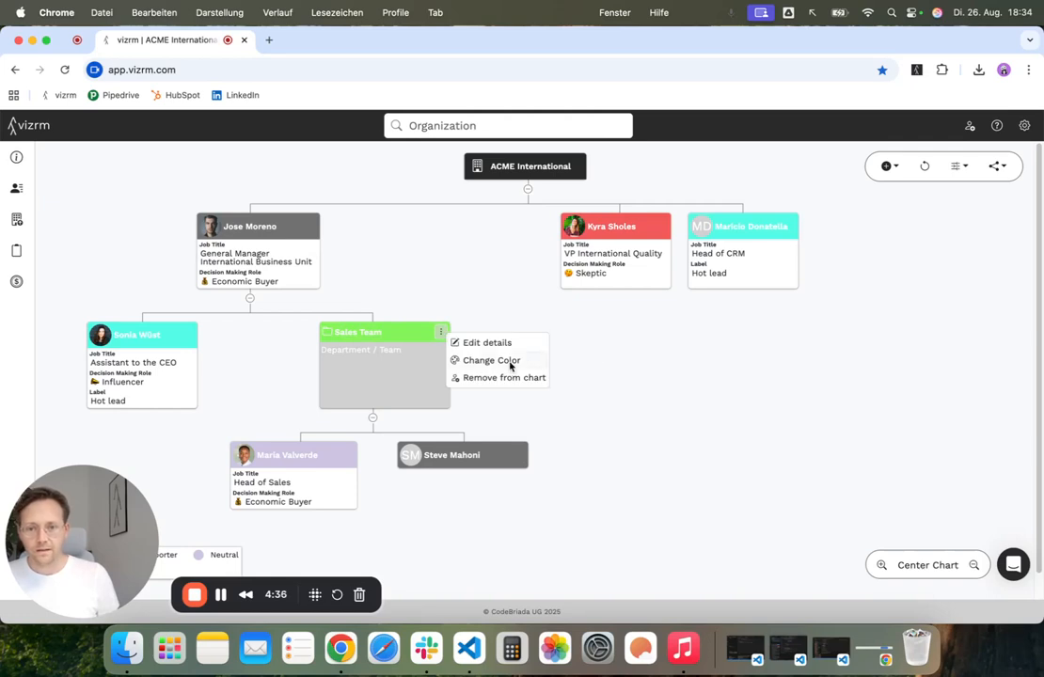
Step: Recolour the Sales Team group blue
click(510, 366)
click(644, 464)
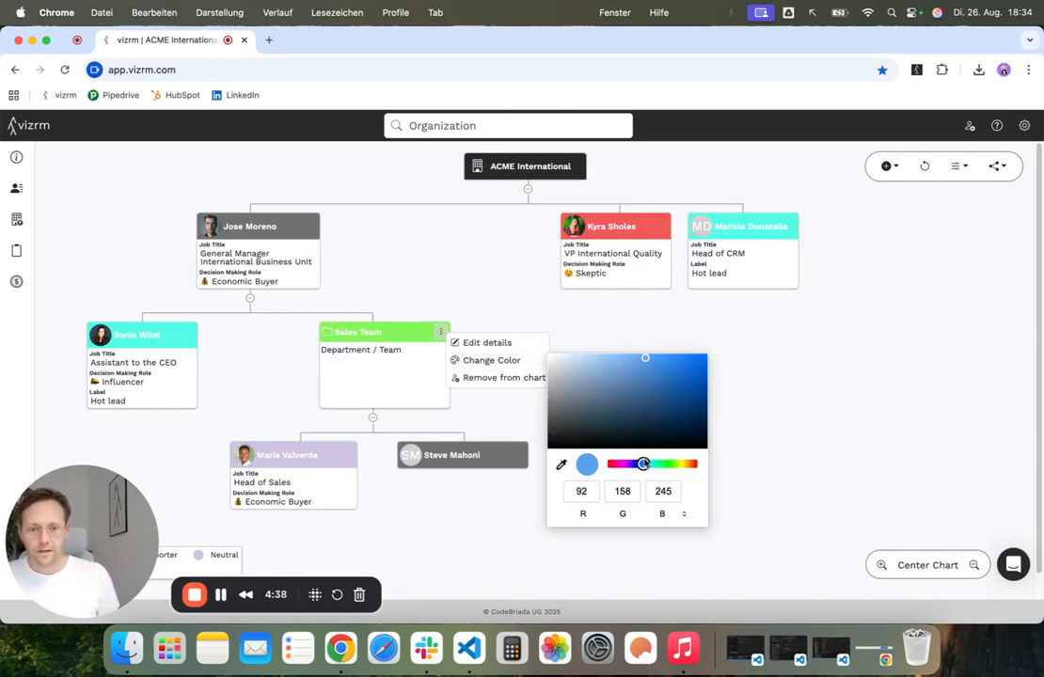
click(594, 330)
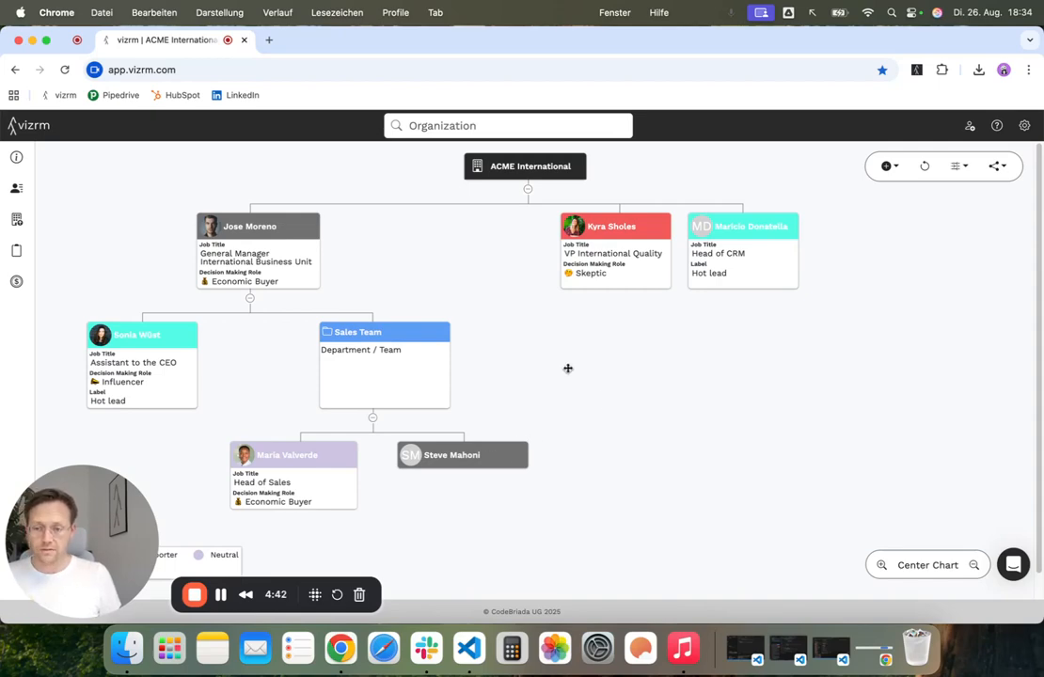
click(519, 454)
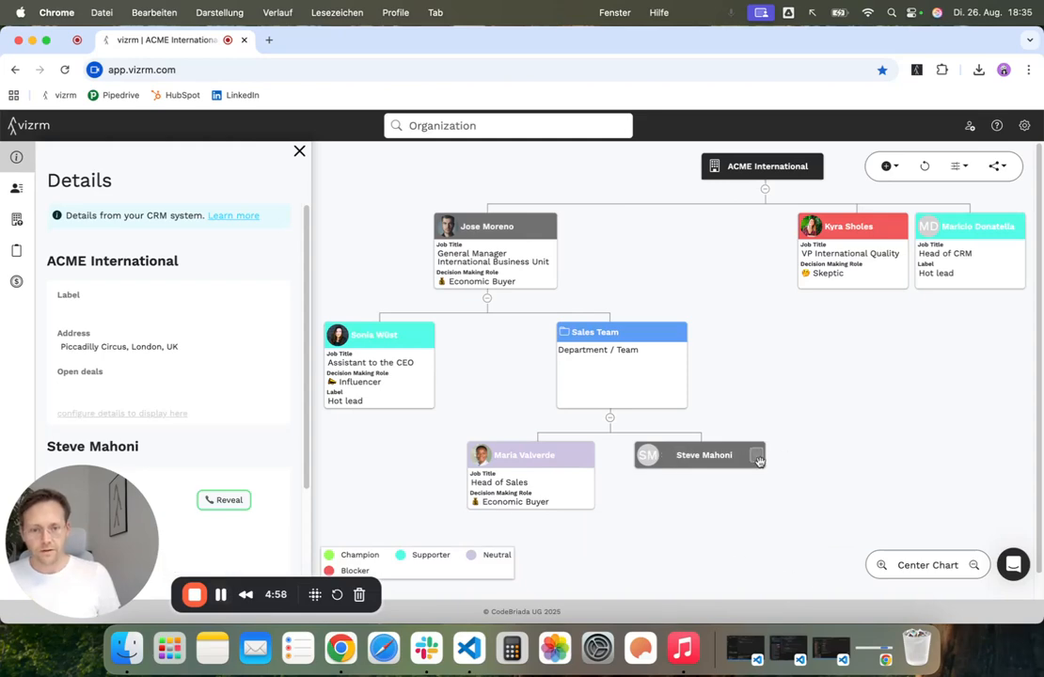
Step: Remove the untitled contact card from the chart and bring up the Contacts list
click(757, 456)
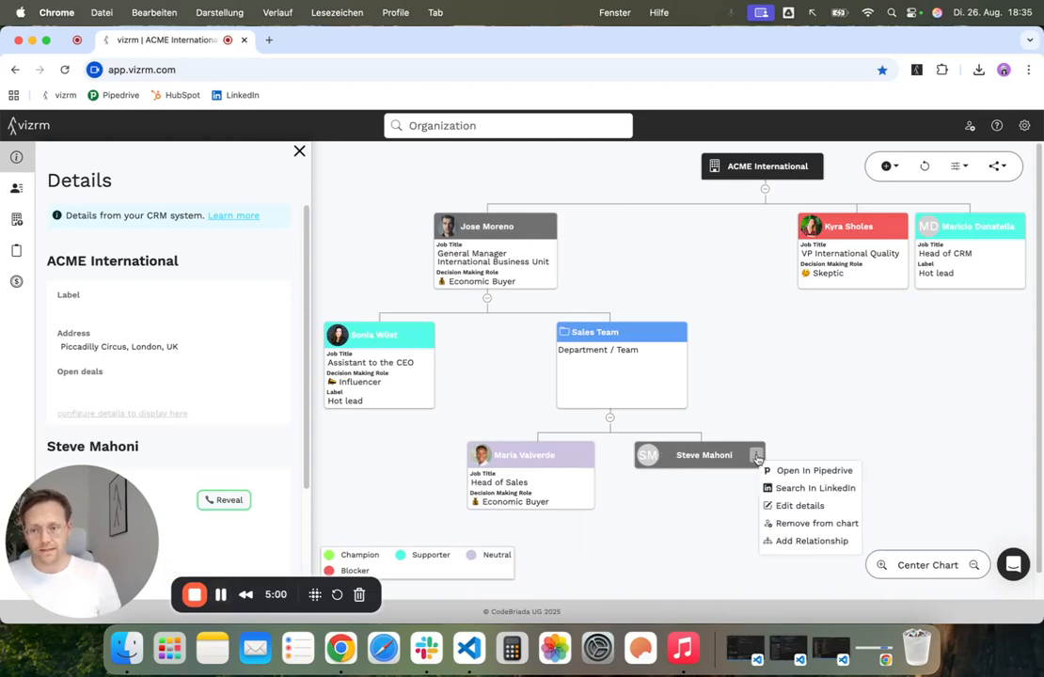
click(841, 524)
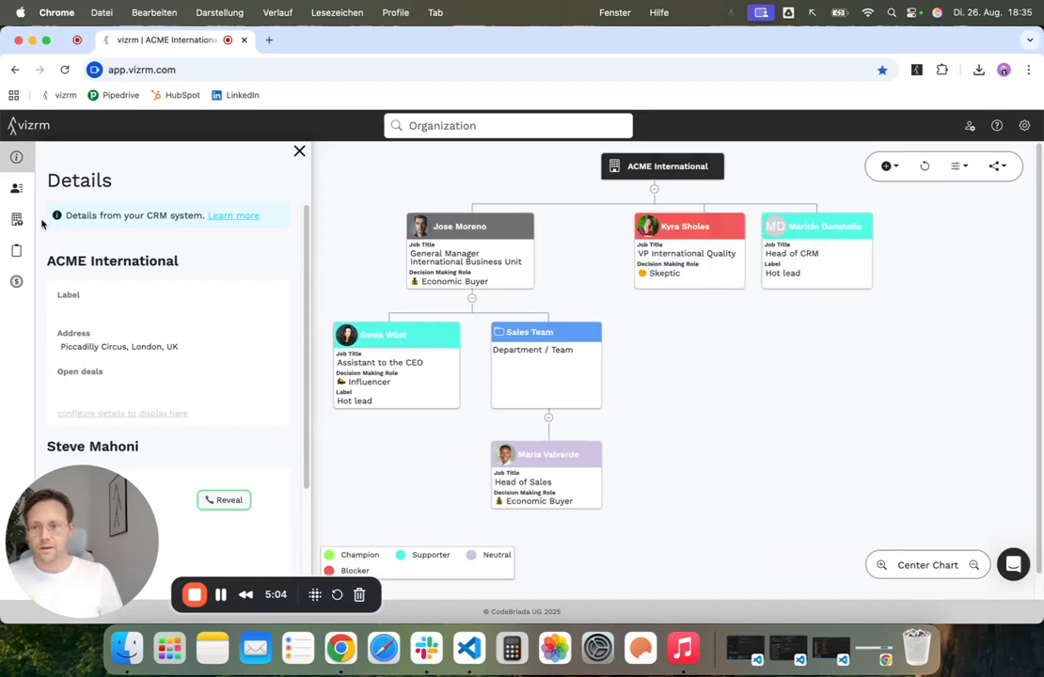
click(38, 188)
mouse_move(78, 388)
mouse_down()
mouse_move(287, 458)
mouse_move(268, 443)
mouse_up()
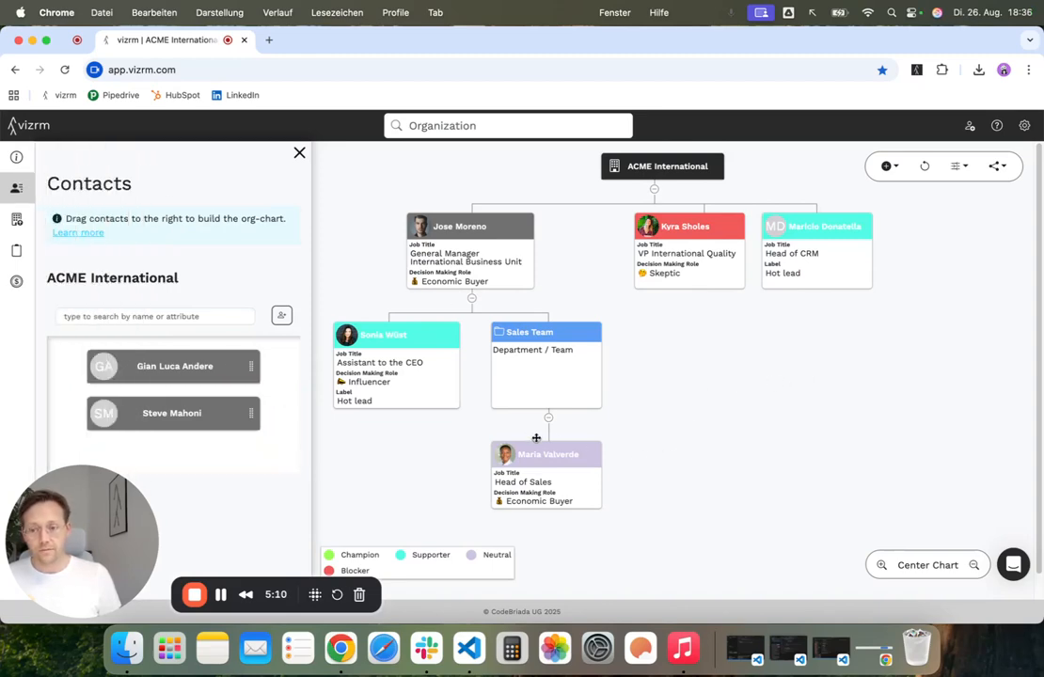
click(591, 332)
mouse_move(599, 368)
mouse_down()
mouse_move(700, 404)
mouse_move(705, 392)
mouse_up()
drag(476, 439, 618, 514)
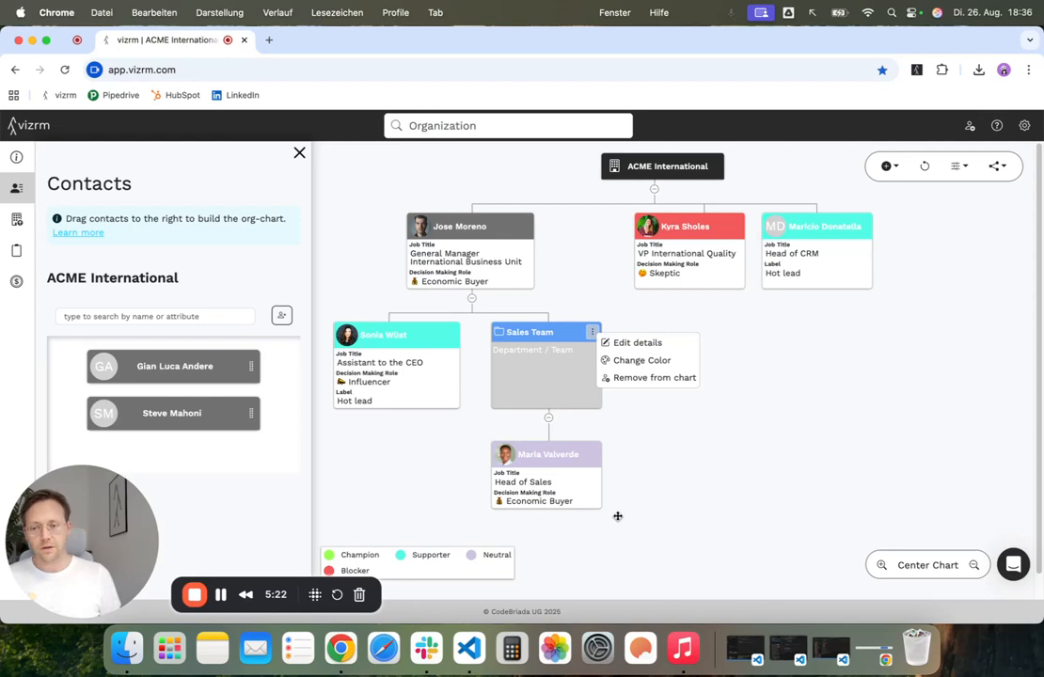
click(592, 456)
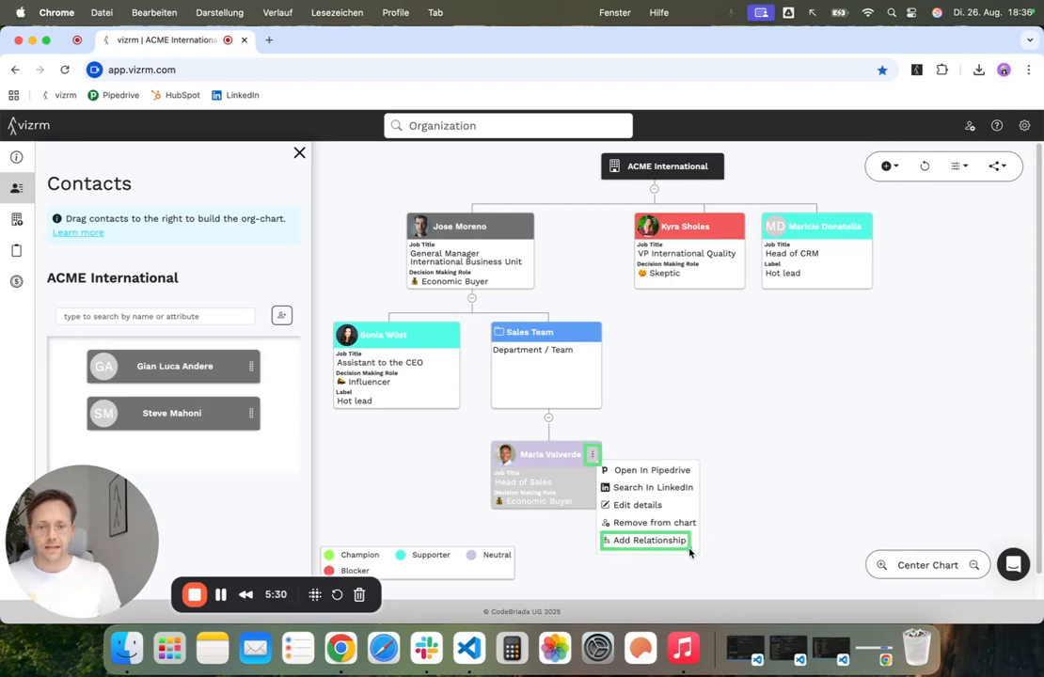
click(669, 542)
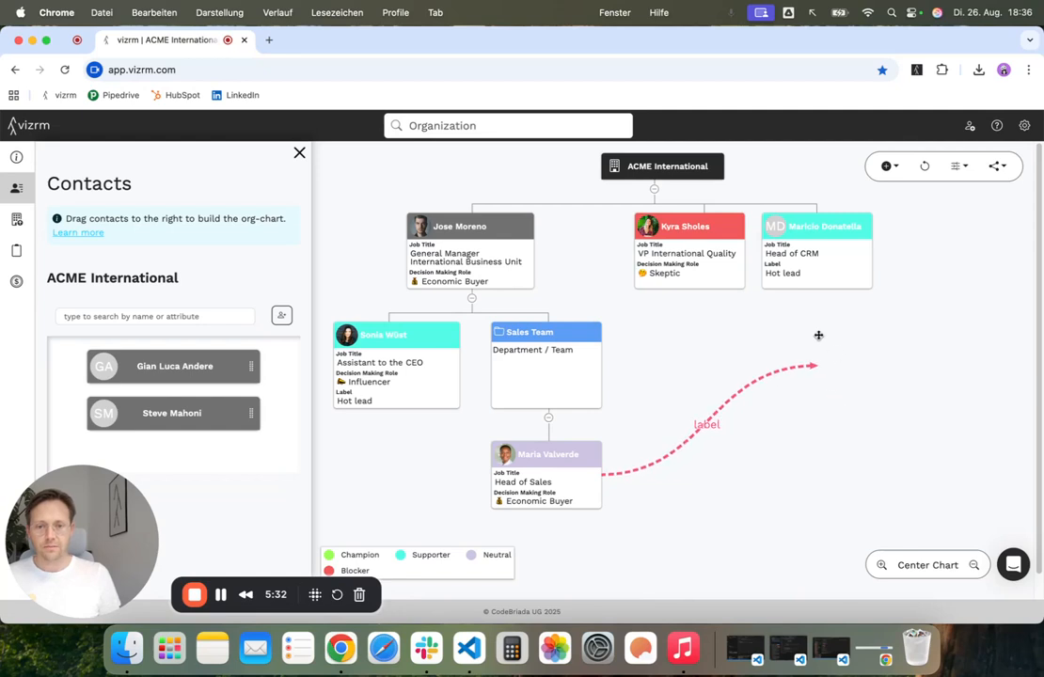
click(820, 269)
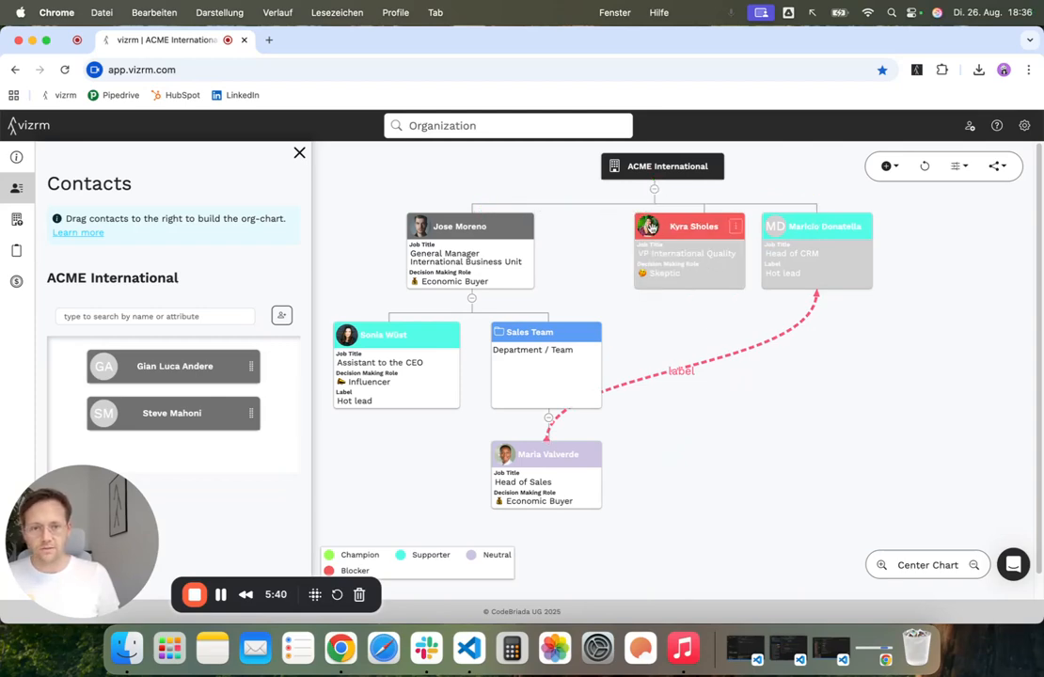
click(681, 370)
double_click(429, 387)
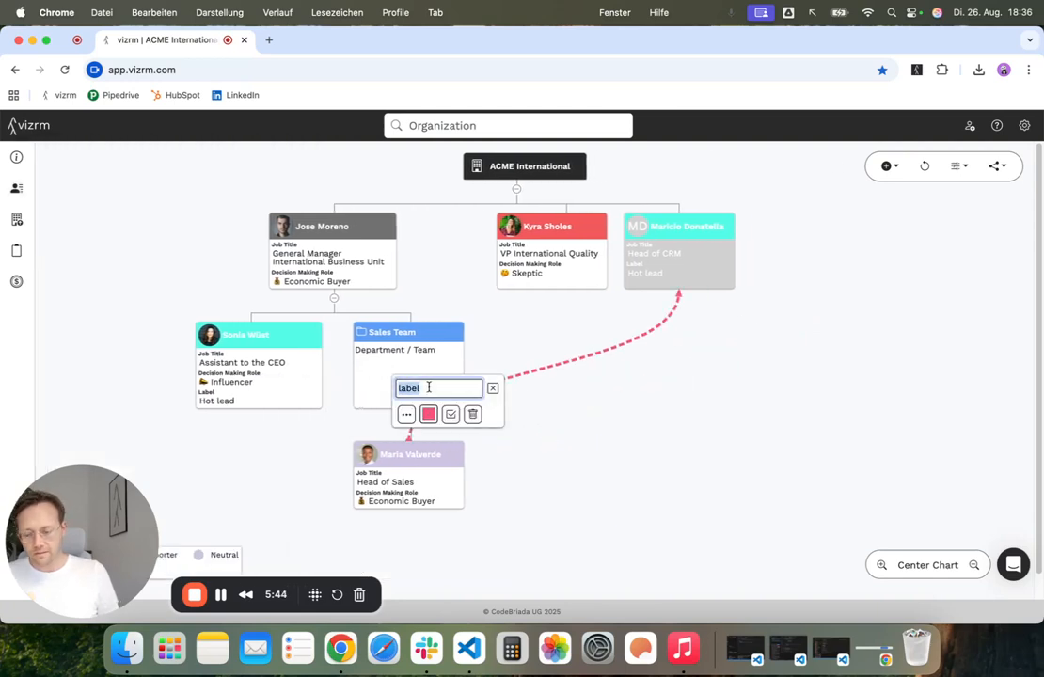
text(Tennis)
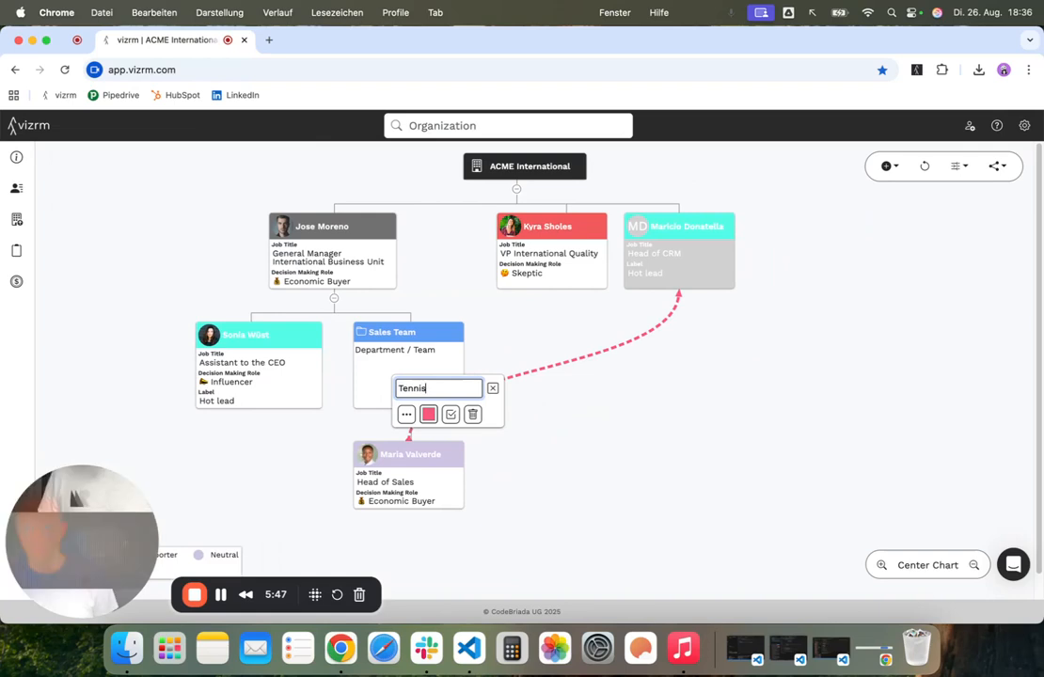
Step: Make the Tennis relationship line green and dashed, and confirm it
click(430, 414)
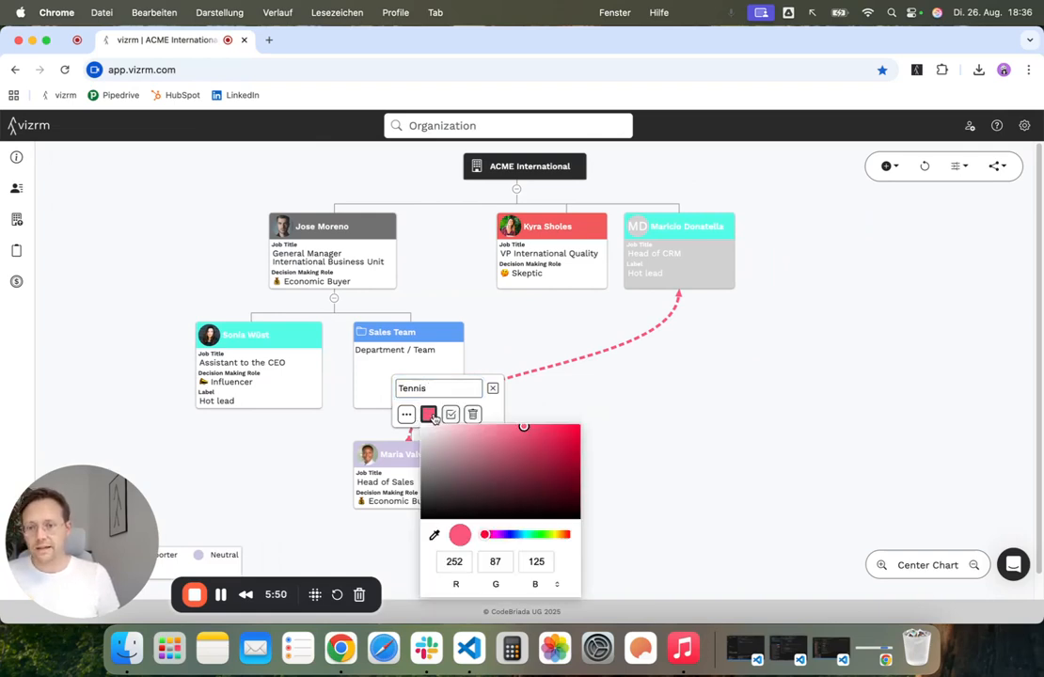
click(526, 533)
click(405, 414)
click(407, 414)
click(442, 395)
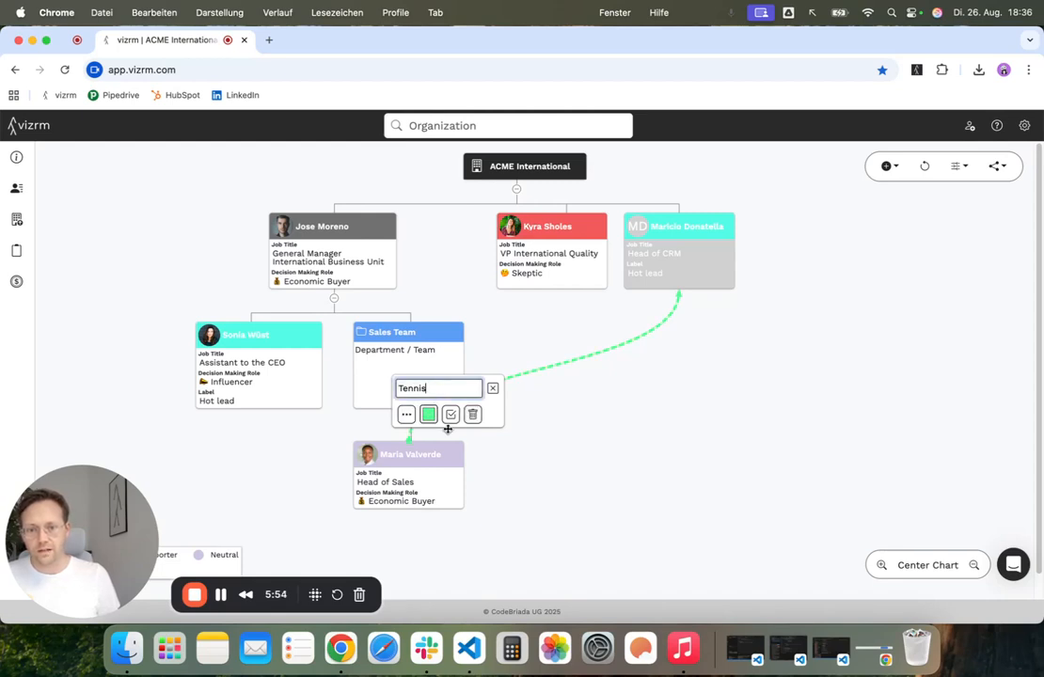
click(450, 415)
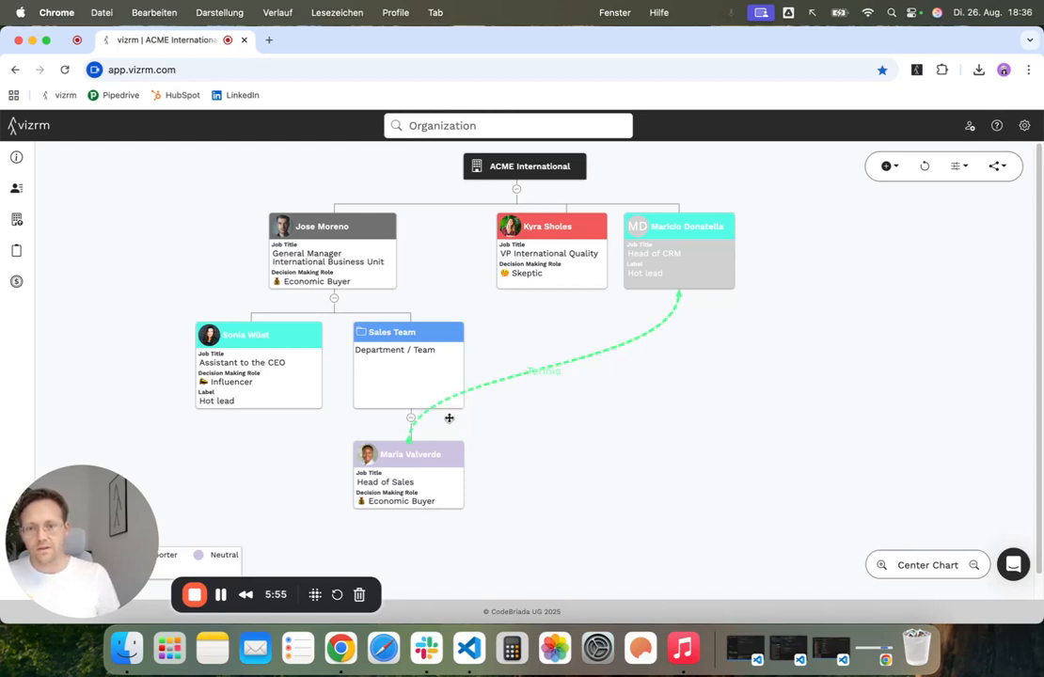
click(541, 379)
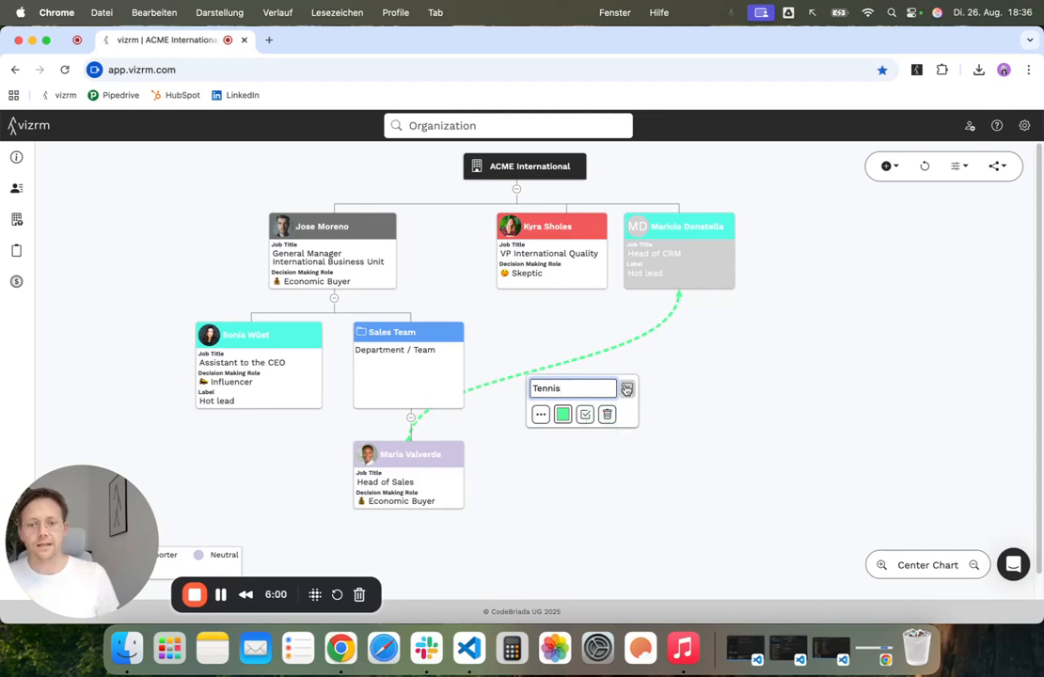
click(627, 387)
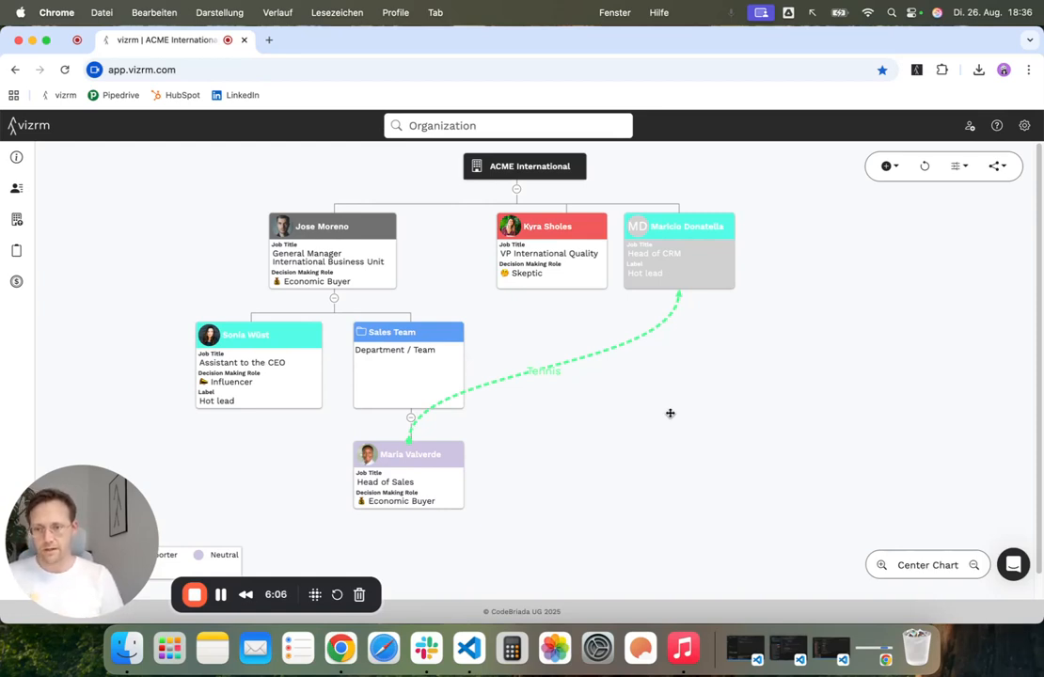
click(454, 454)
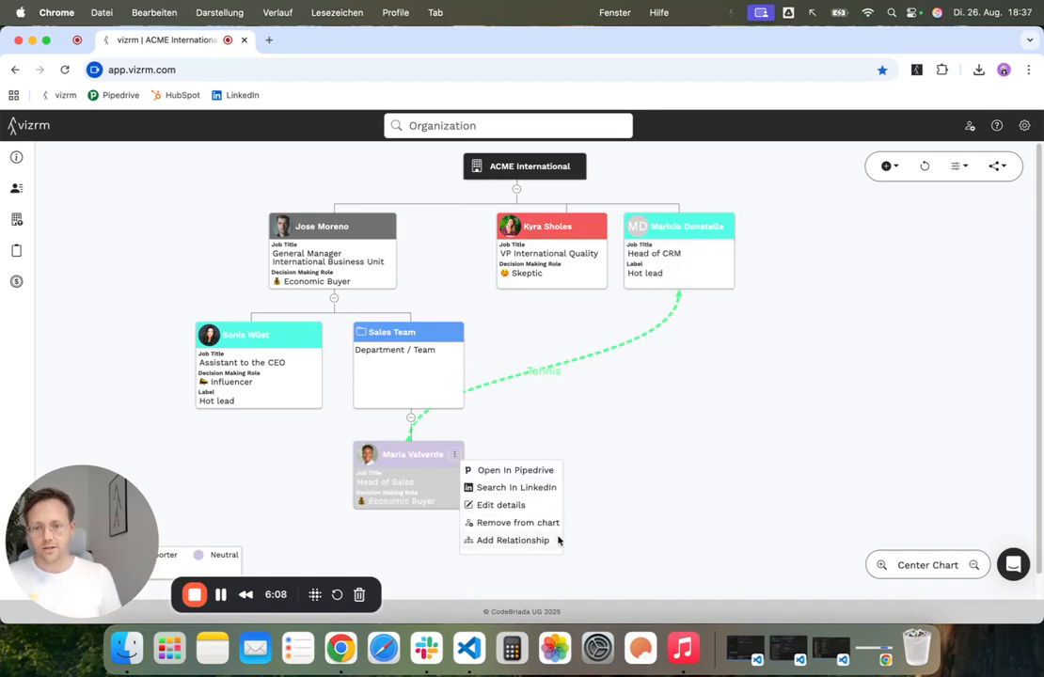
click(513, 540)
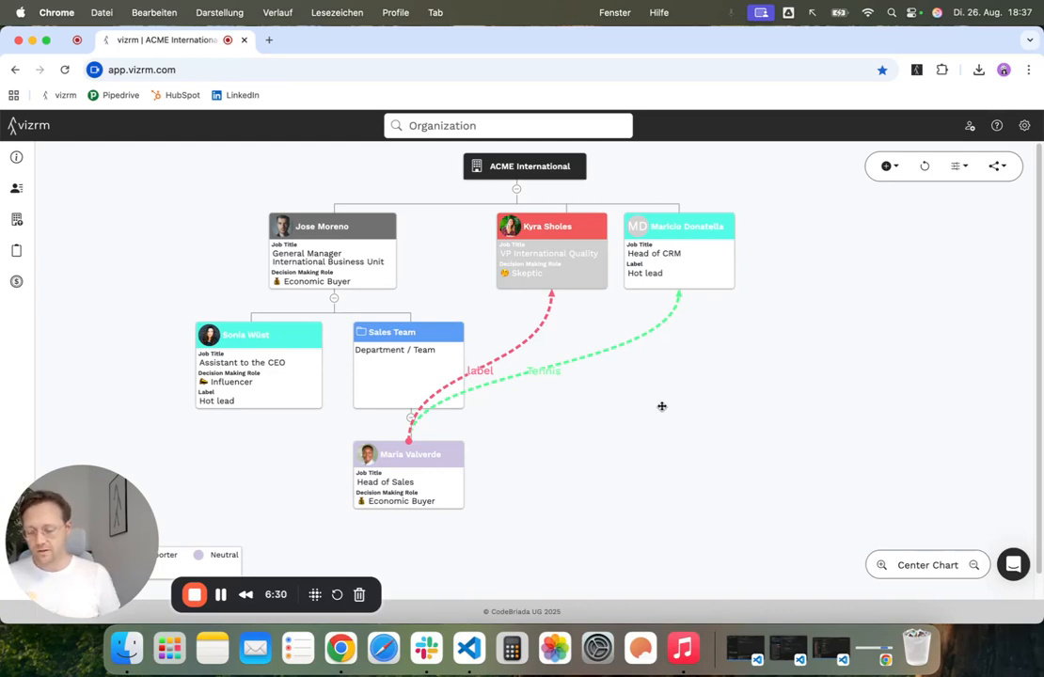
drag(134, 149, 822, 531)
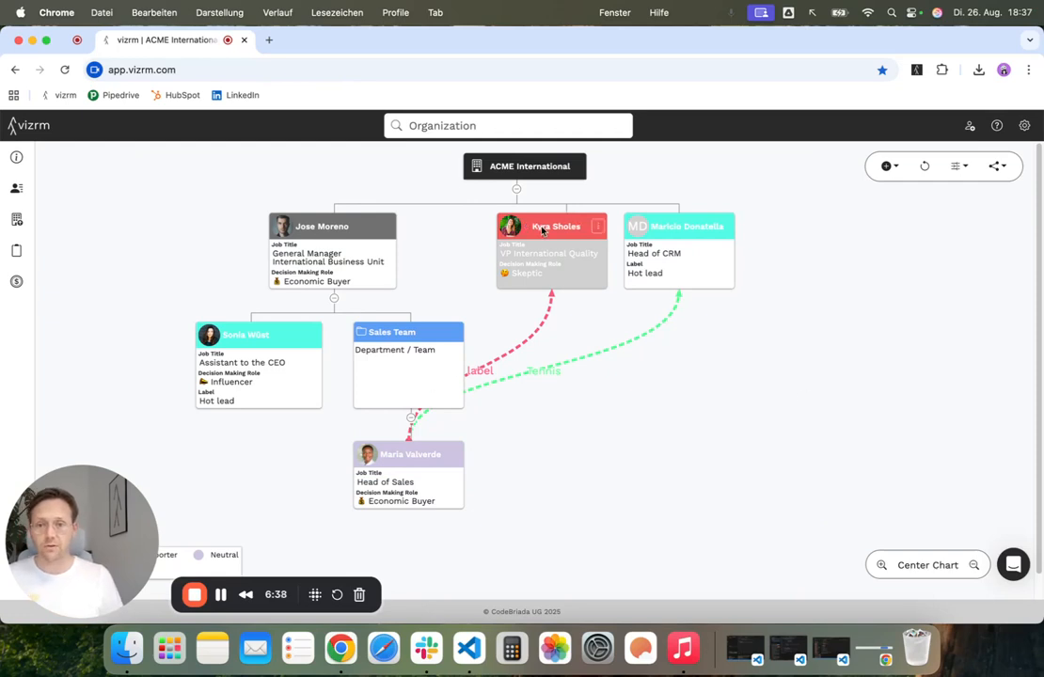
click(477, 125)
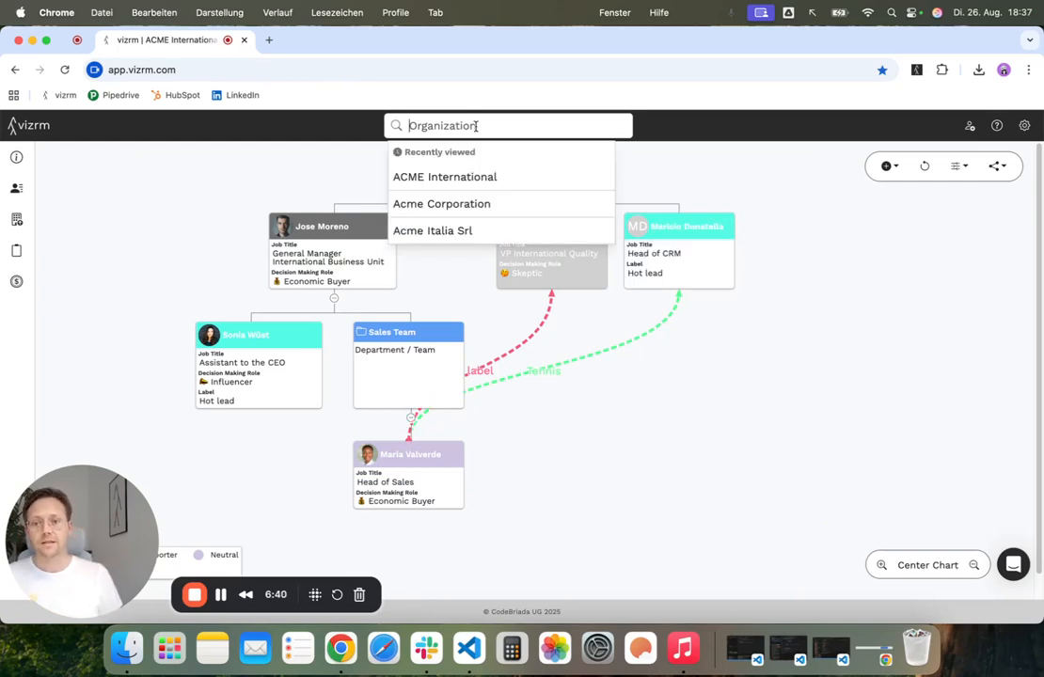
Step: Open Acme Corporation from Recently viewed and show its Related Organizations list
click(513, 202)
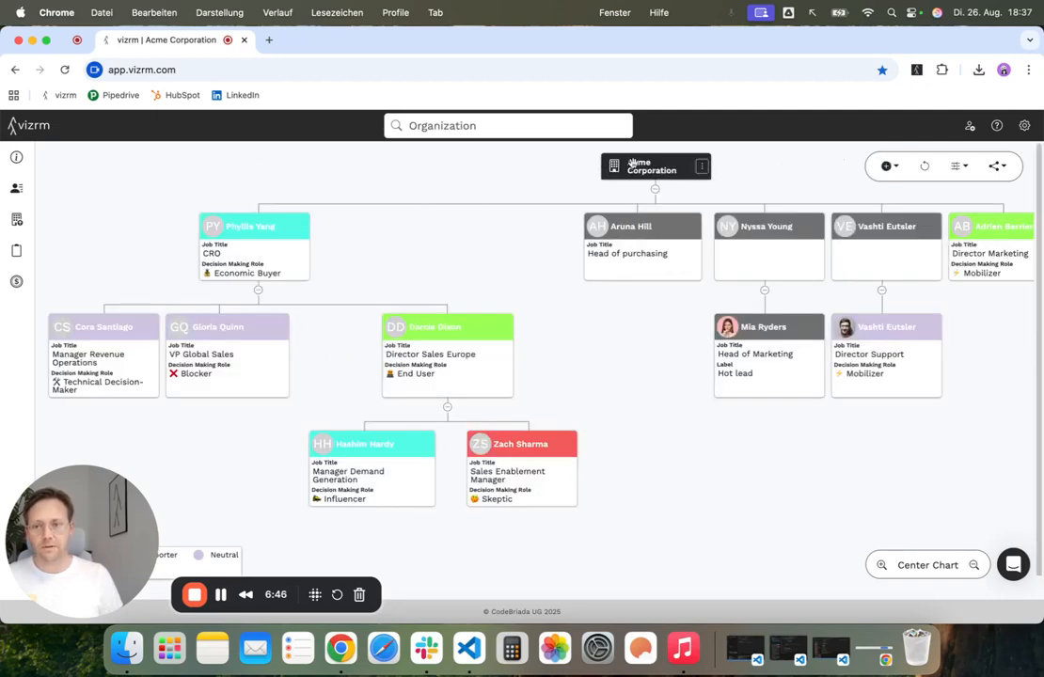
mouse_move(17, 199)
click(108, 223)
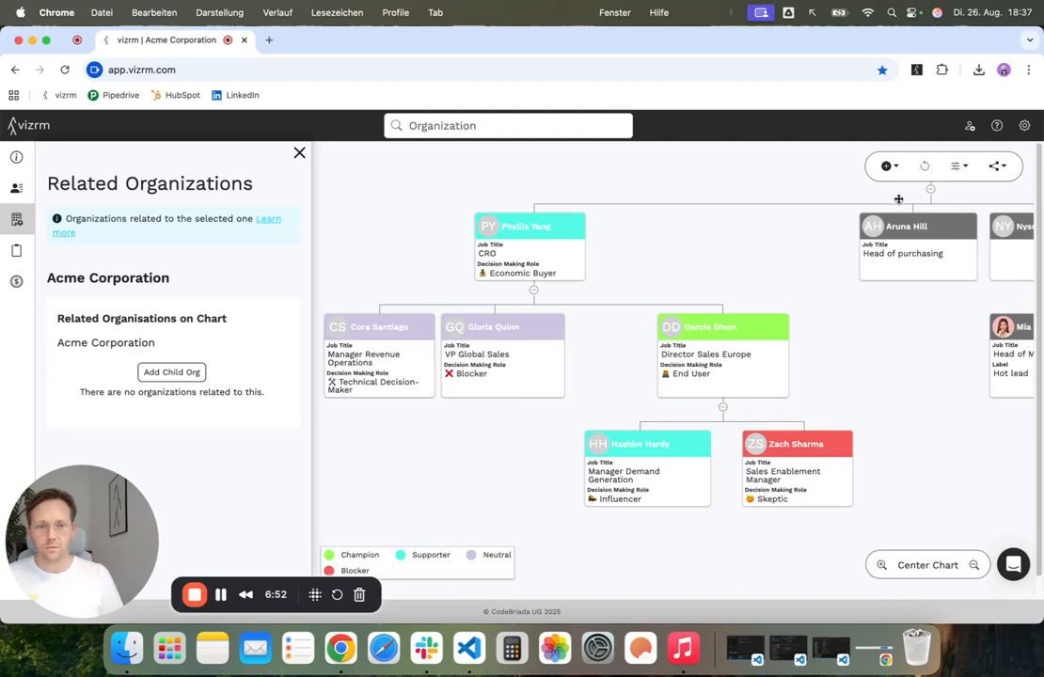
click(888, 166)
drag(736, 276, 900, 301)
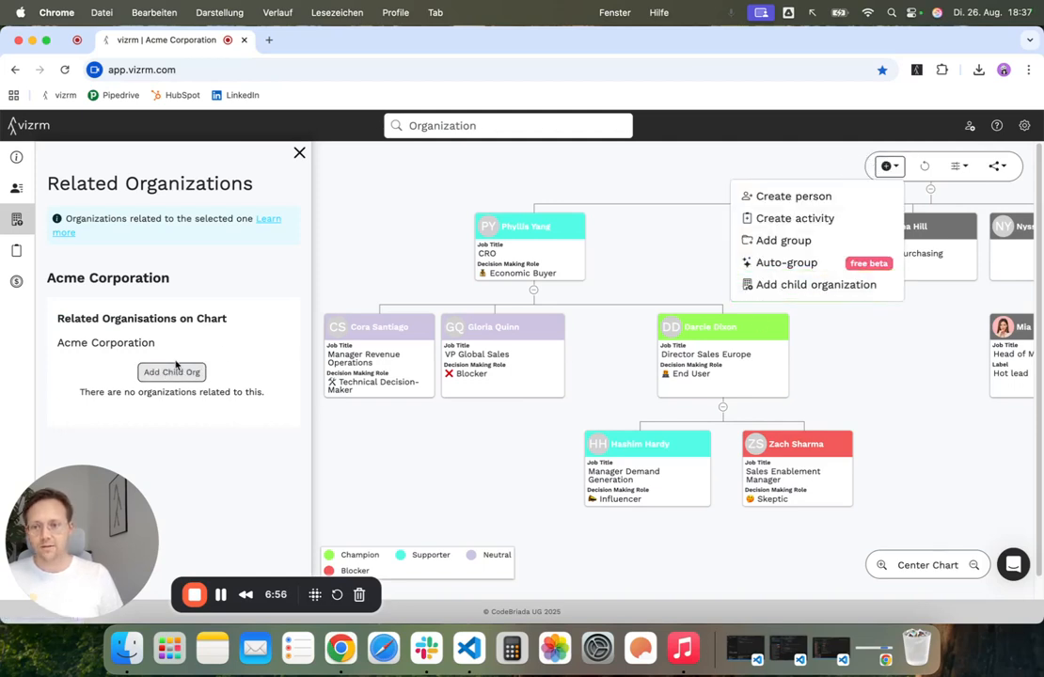
Step: Add ACME International, chosen in Search Organization, as Acme Corporation's child organization
click(820, 286)
click(389, 207)
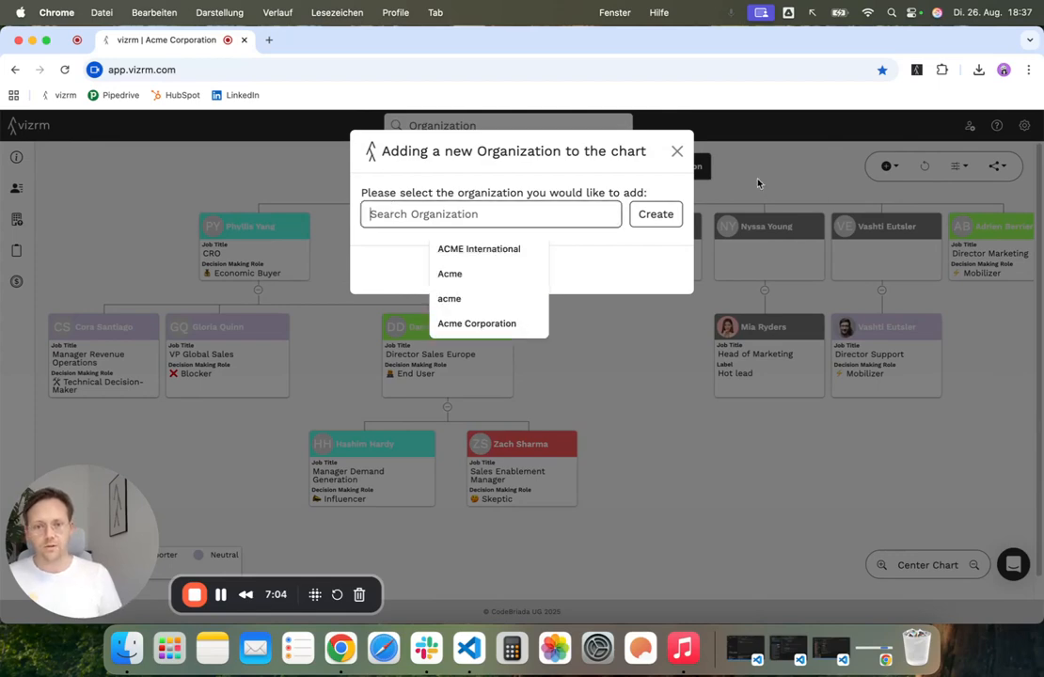
right_click(666, 193)
click(621, 196)
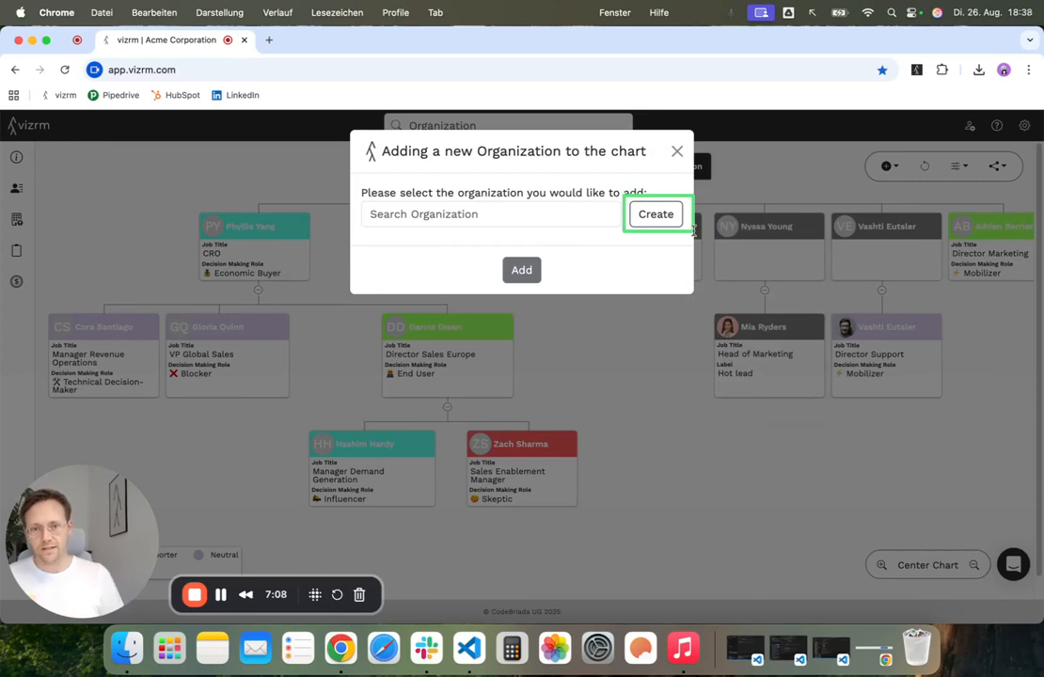
click(456, 212)
click(471, 249)
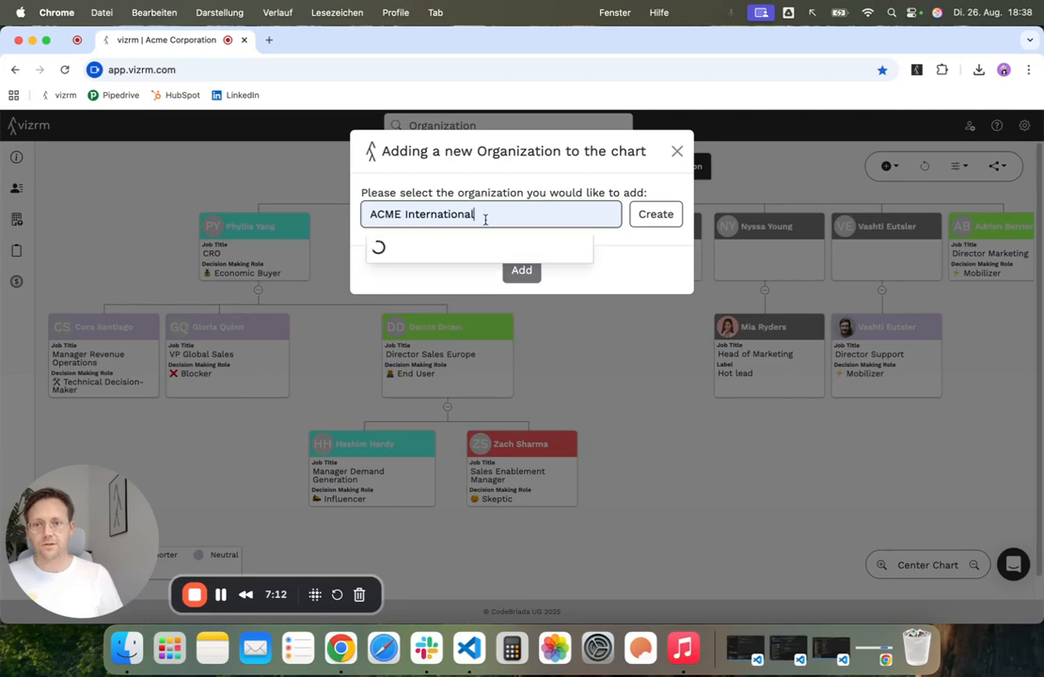
click(417, 249)
click(523, 270)
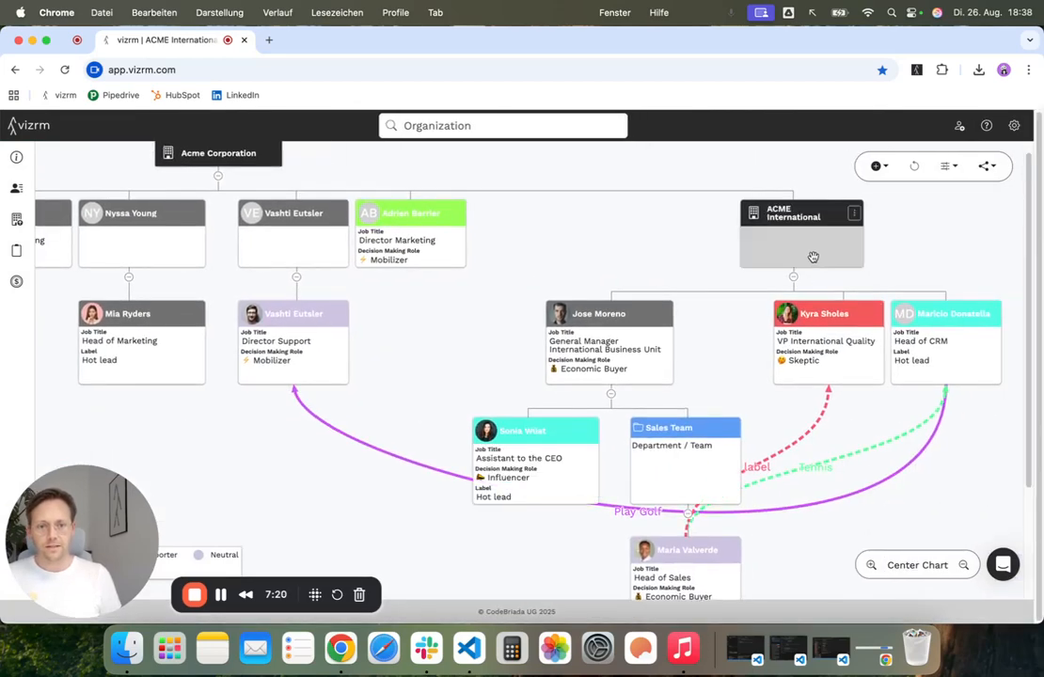
Step: Collapse the ACME International and Acme Corporation branches, show related organizations, then re-expand ACME International
click(793, 276)
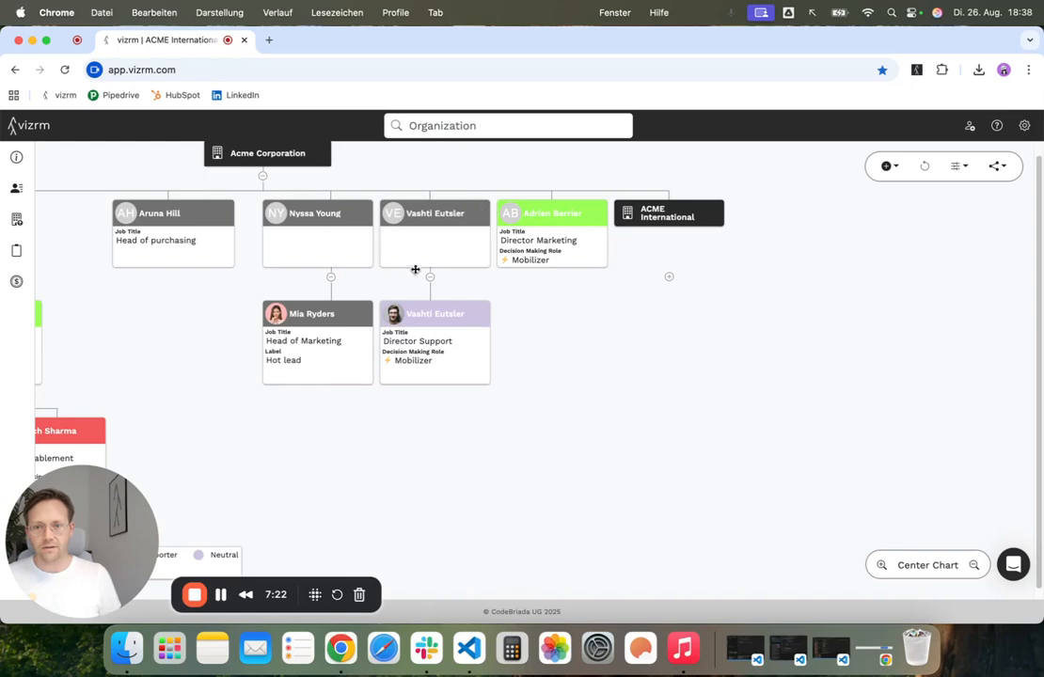
click(263, 176)
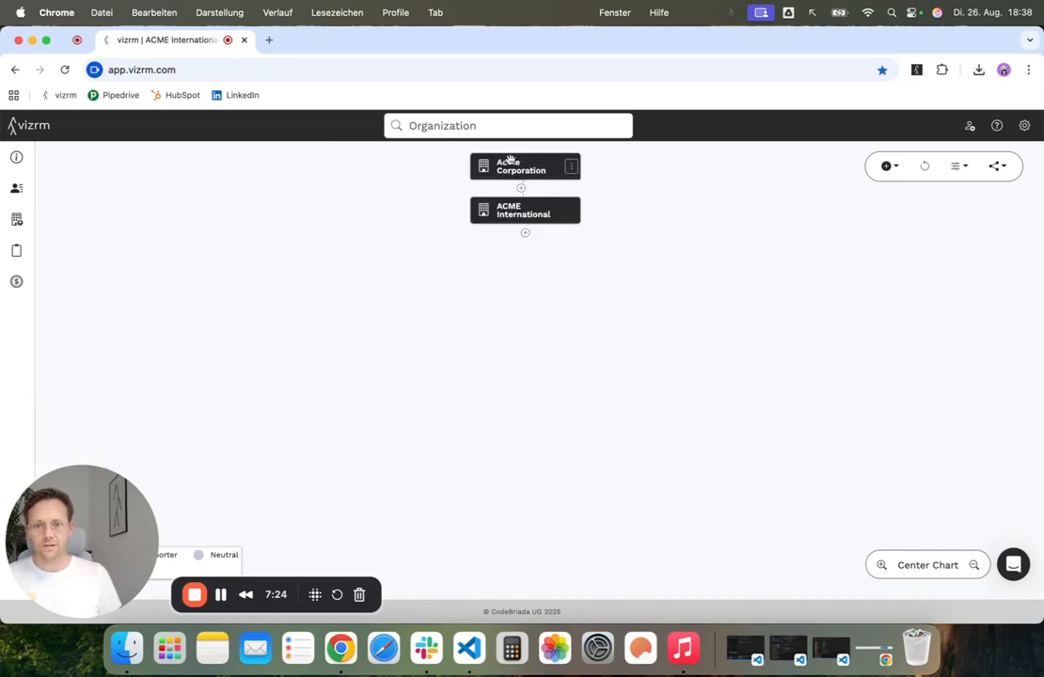
drag(448, 144, 455, 297)
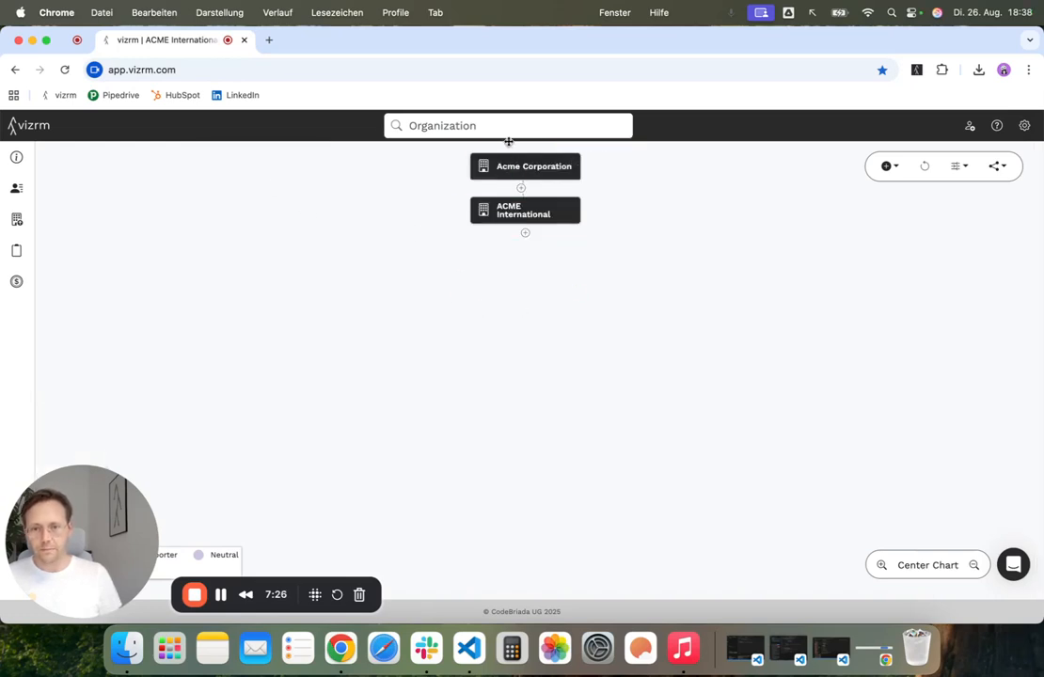
click(19, 222)
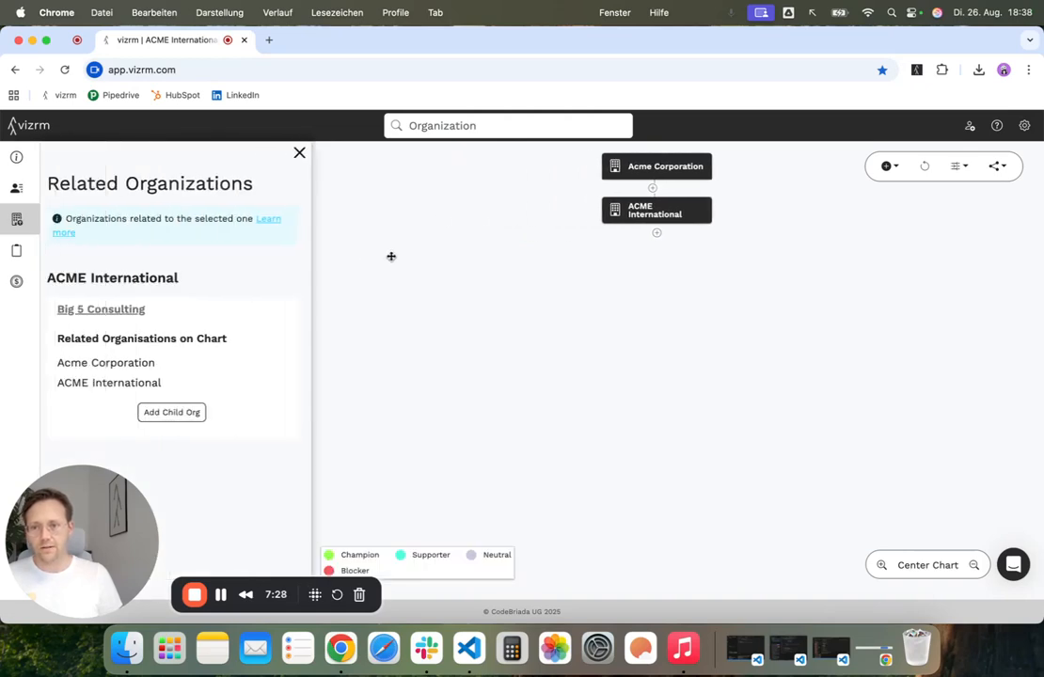
click(725, 220)
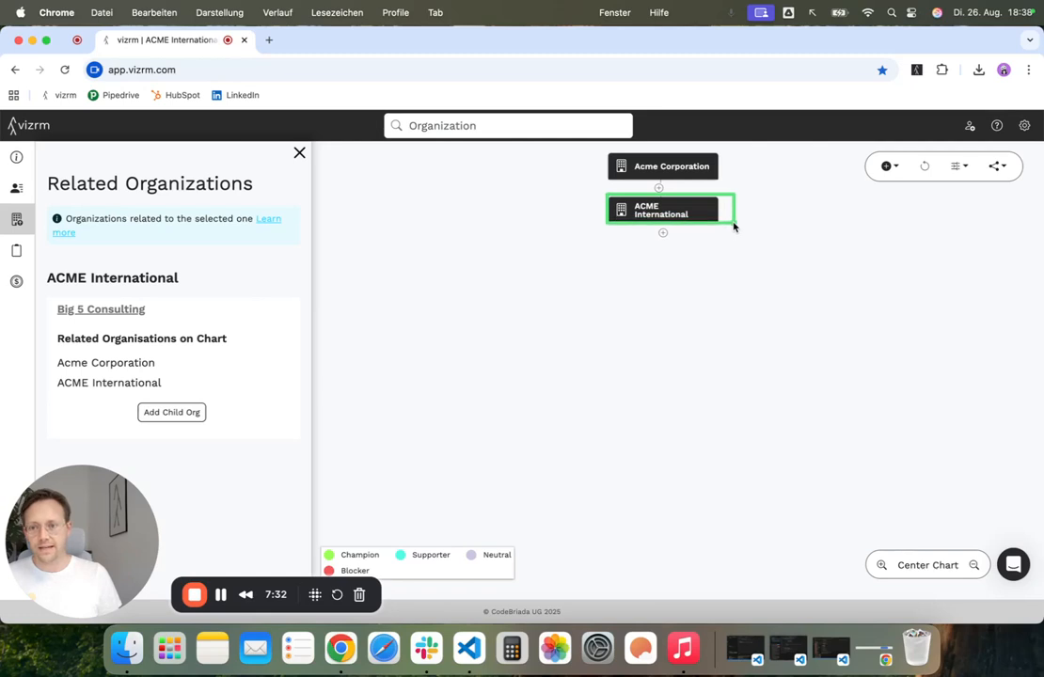
drag(51, 300, 230, 322)
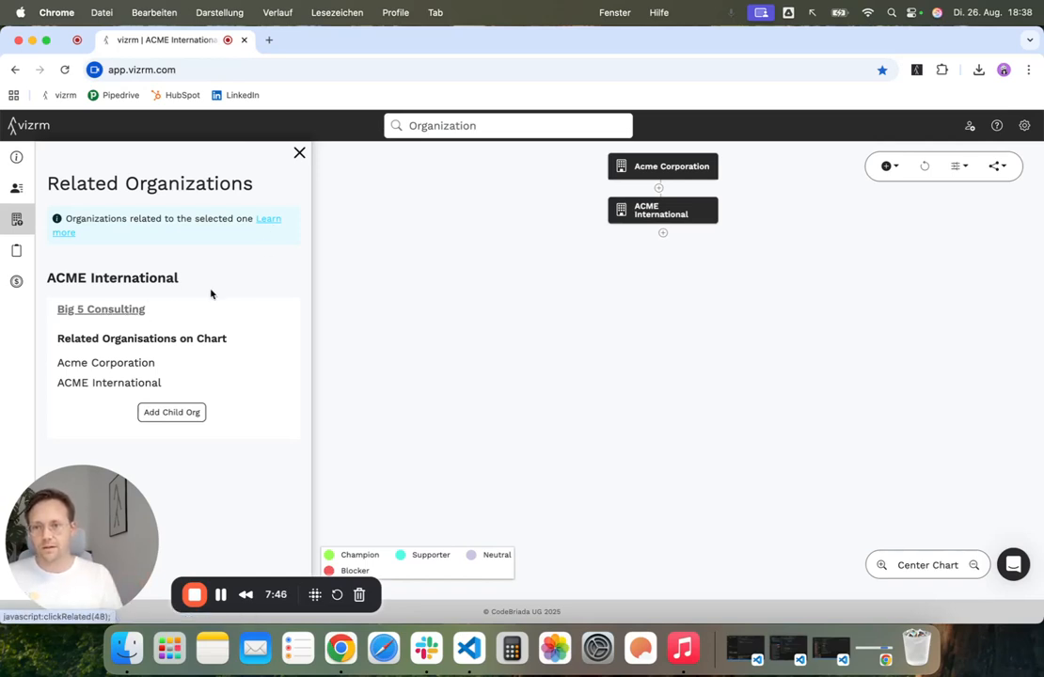
click(662, 234)
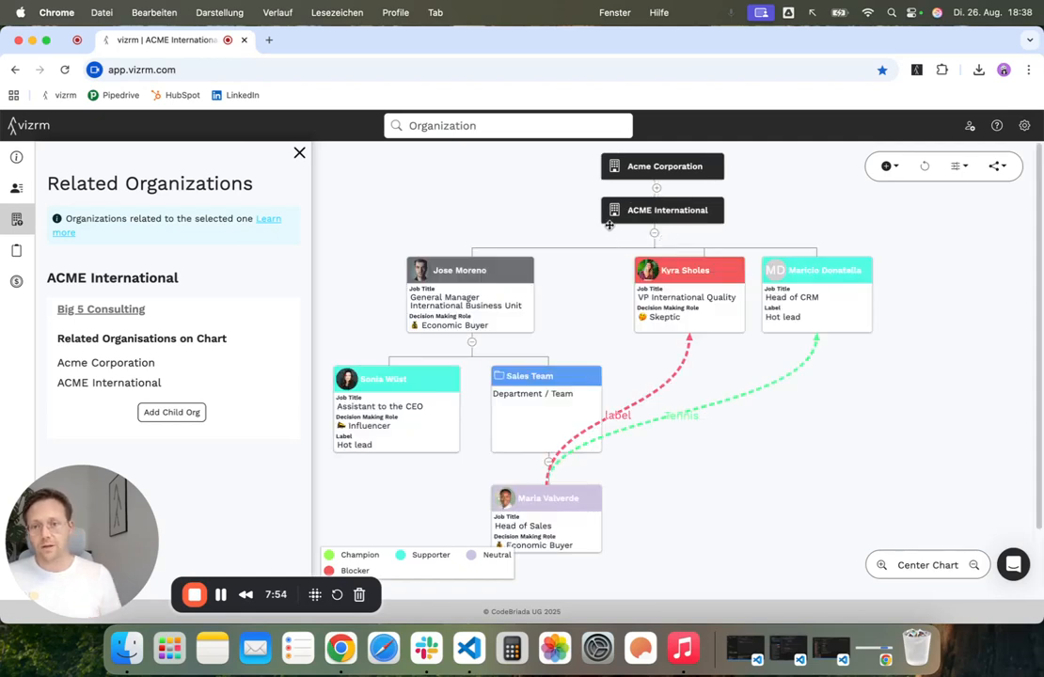
Step: Drag the ACME International node onto Acme Corporation to nest it beneath
drag(674, 166, 668, 209)
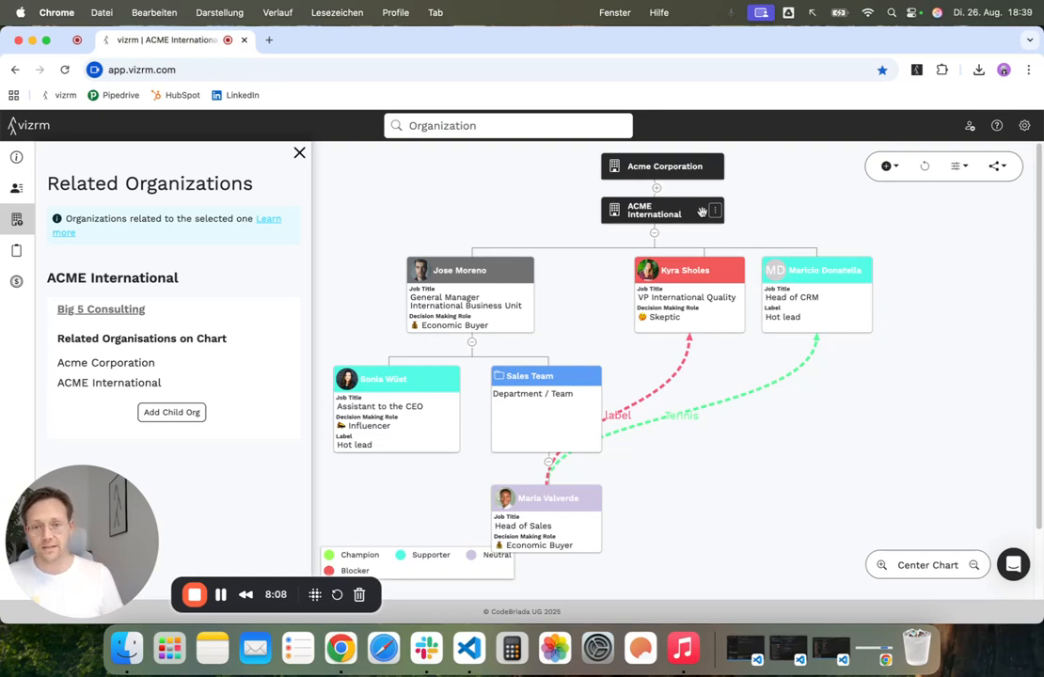
drag(702, 211, 666, 215)
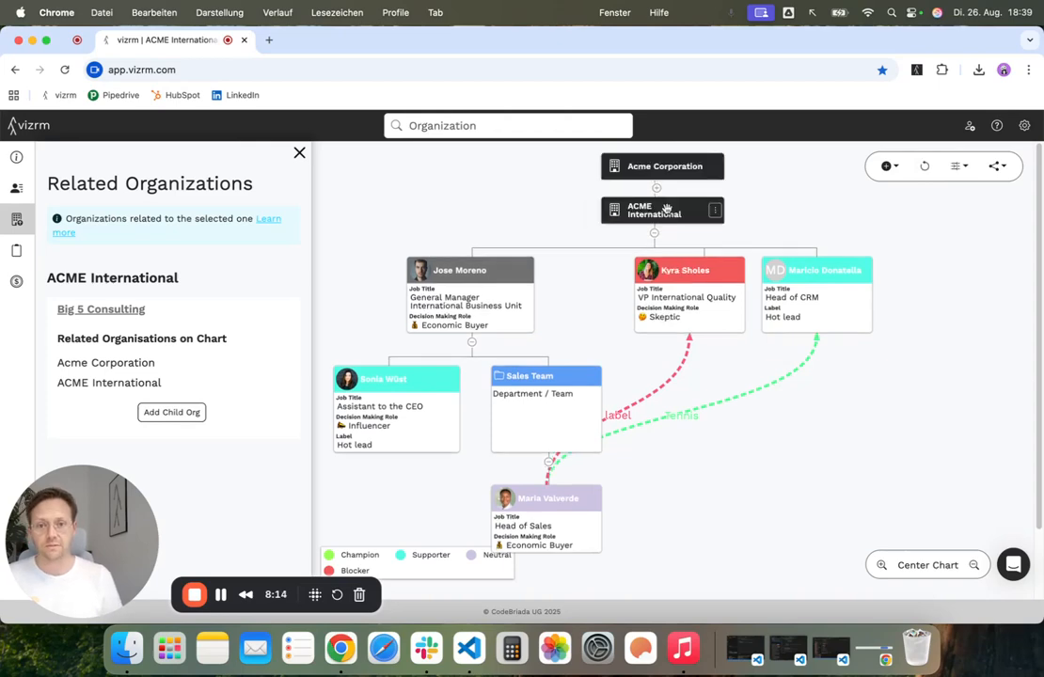